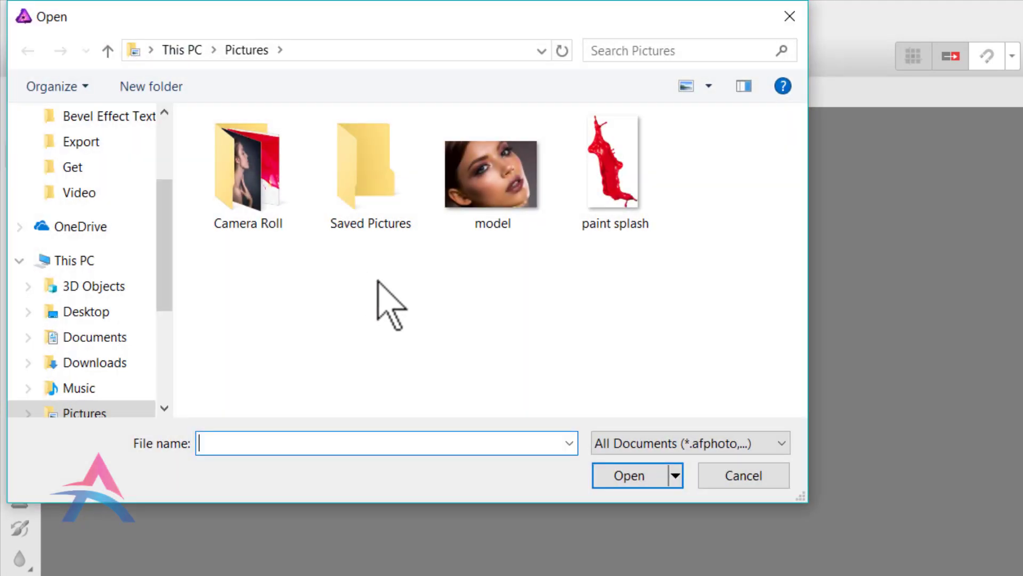
- Open the model and paint splash images and paste a copy of the splash layer into the model document
mouse_move(464, 297)
left_mouse_down()
mouse_move(491, 246)
mouse_move(660, 150)
left_mouse_up()
left_click(541, 409)
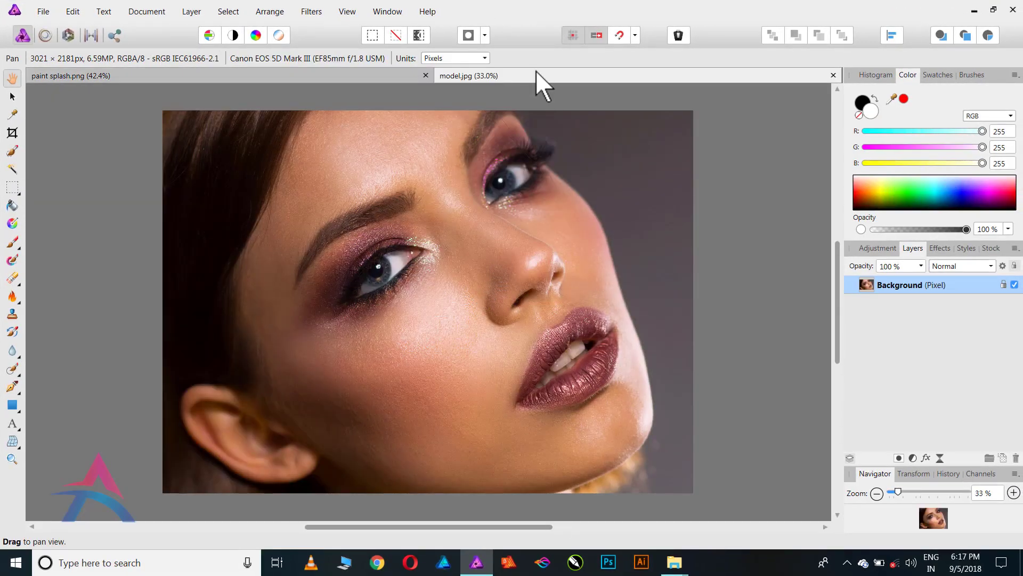
left_click(363, 75)
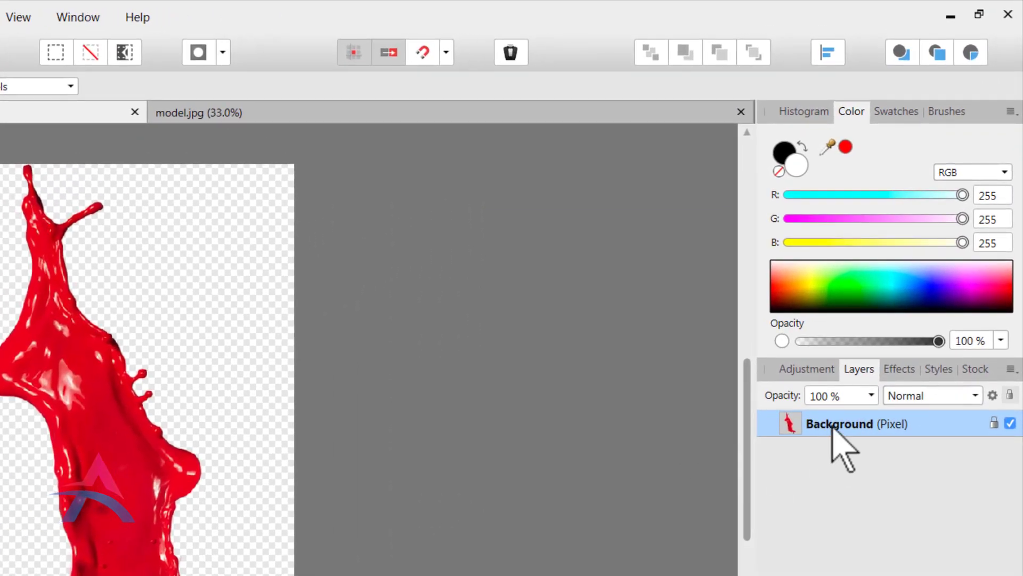
right_click(832, 426)
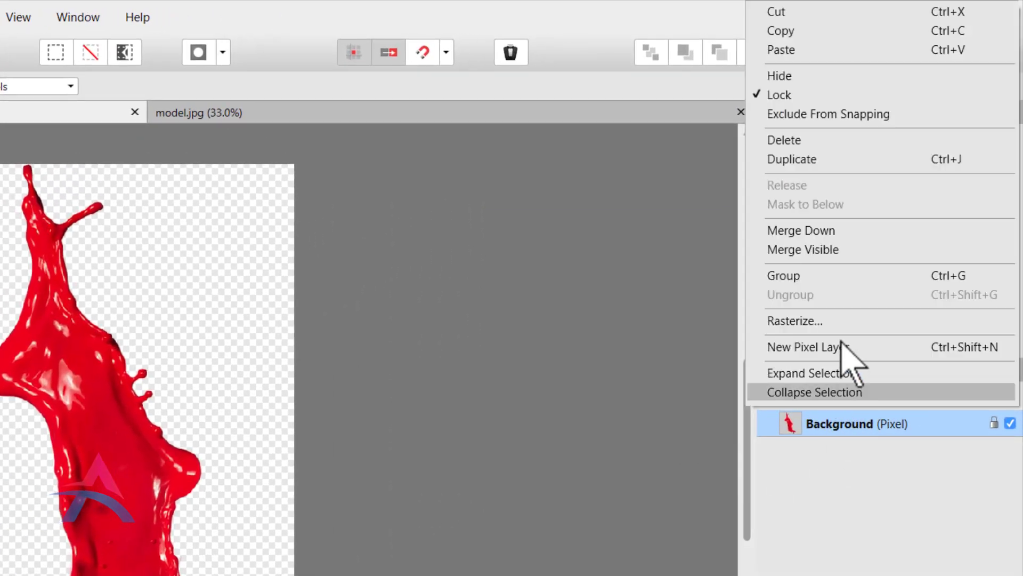
left_click(821, 30)
left_click(497, 110)
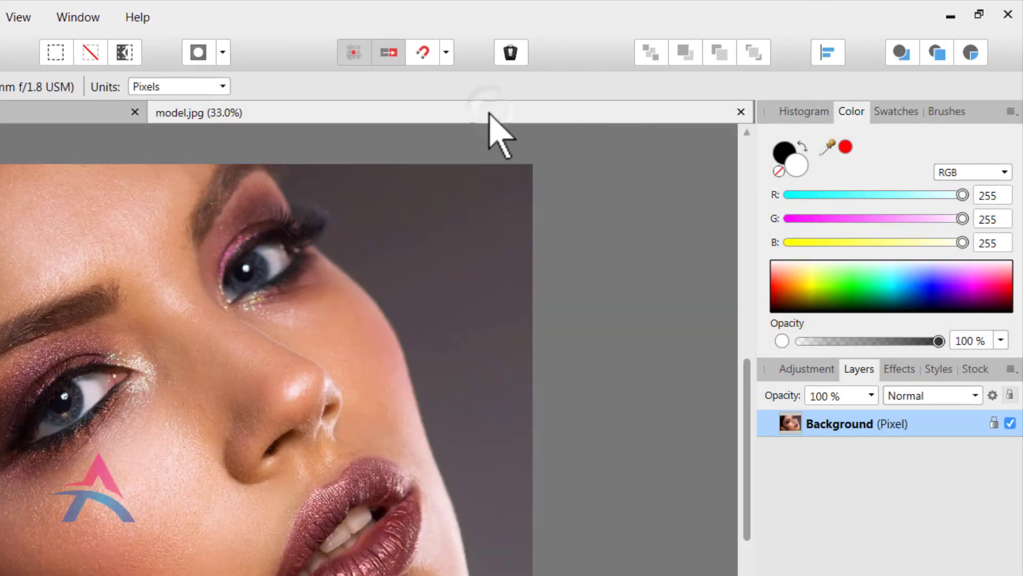
right_click(818, 428)
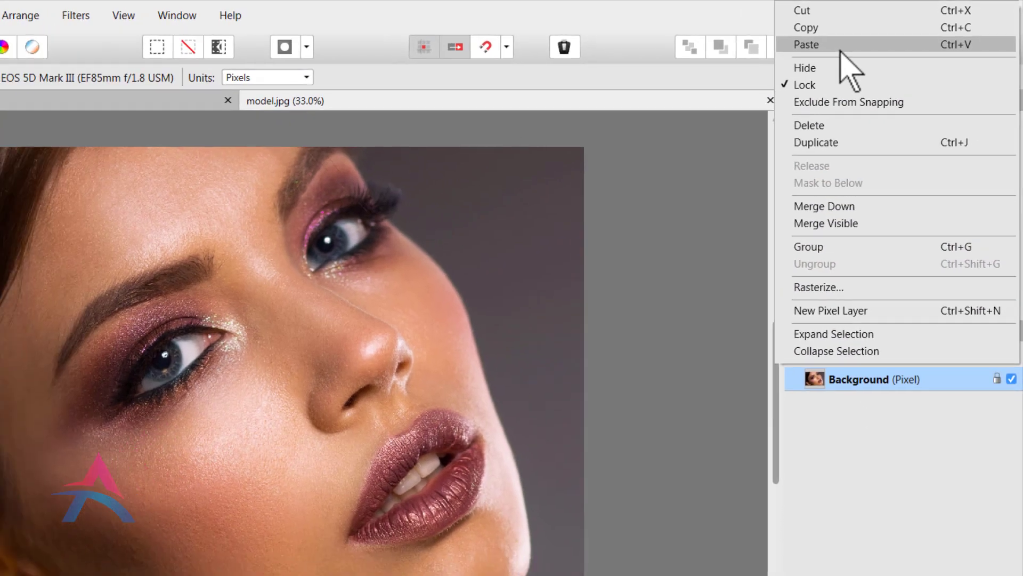
left_click(832, 50)
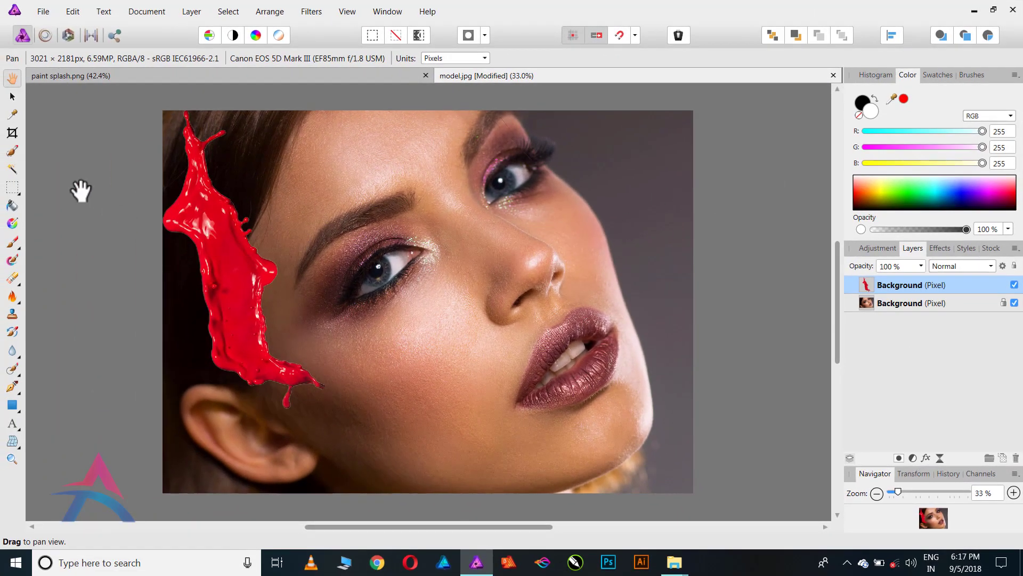
- Move the splash onto the face, turn it nearly upside down and enlarge it to run from the hairline to the chin
left_click(12, 97)
left_click_drag(237, 261, 431, 292)
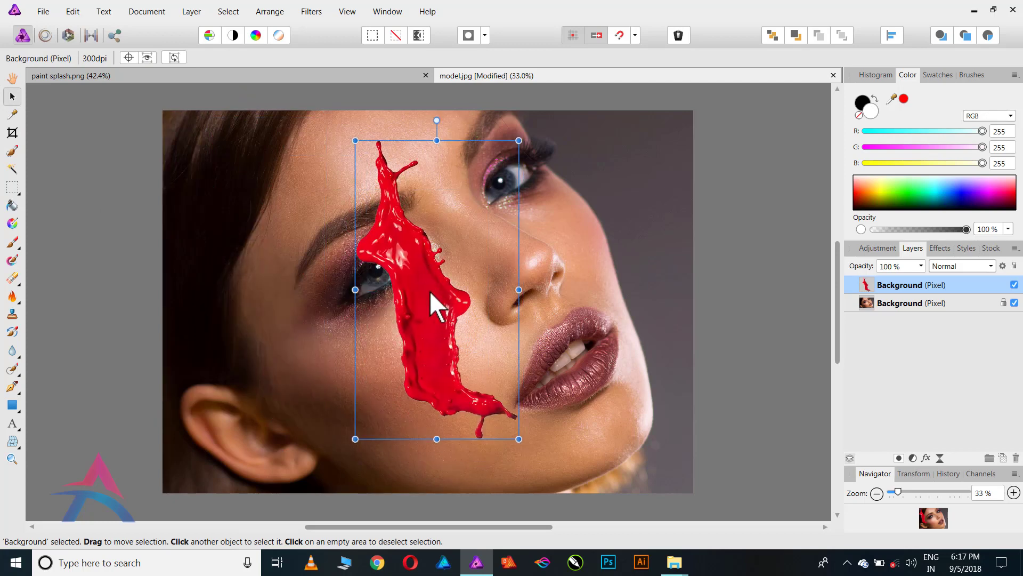
left_click_drag(528, 139, 408, 426)
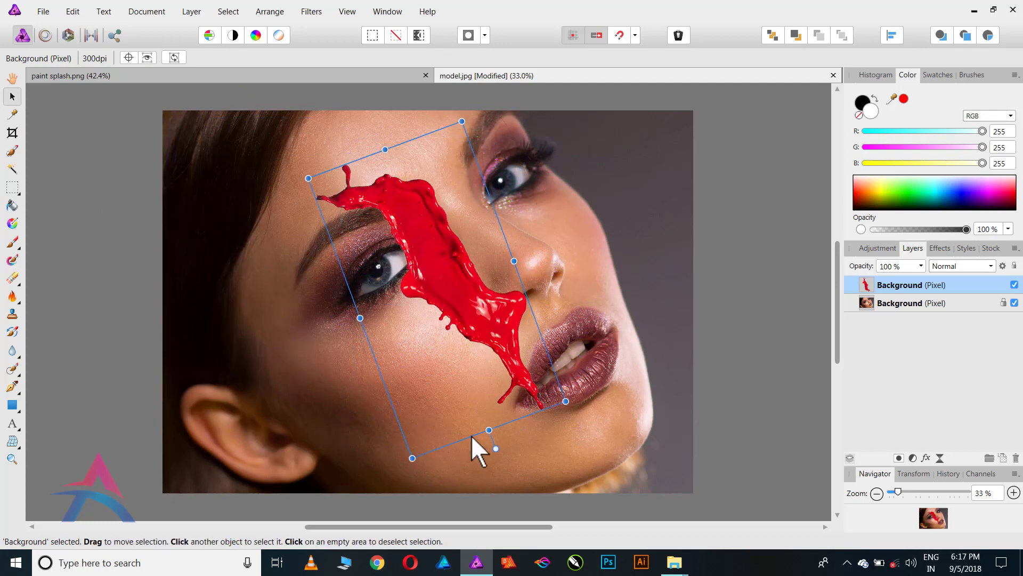
left_click_drag(554, 429, 657, 442)
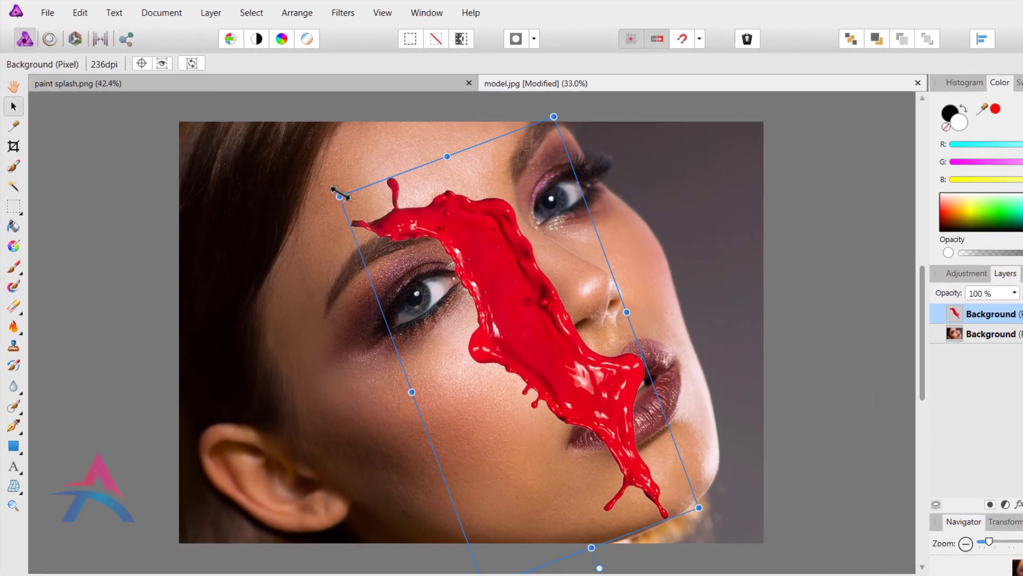
left_click_drag(310, 176, 261, 151)
left_click_drag(362, 211, 362, 212)
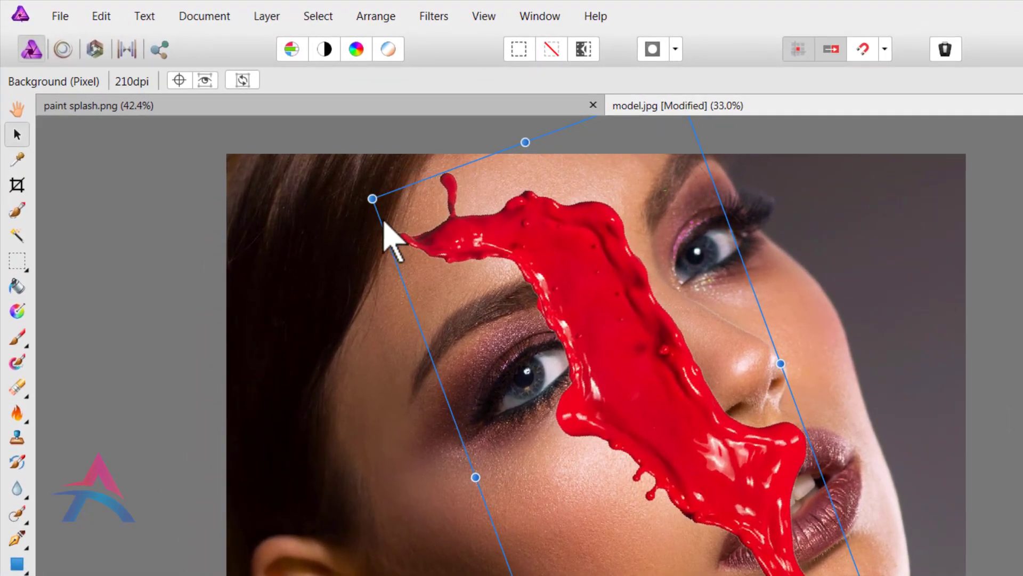
- Liquify the splash by pushing its middle away from the nearer eye toward the nose, and apply the distortion
left_click(63, 49)
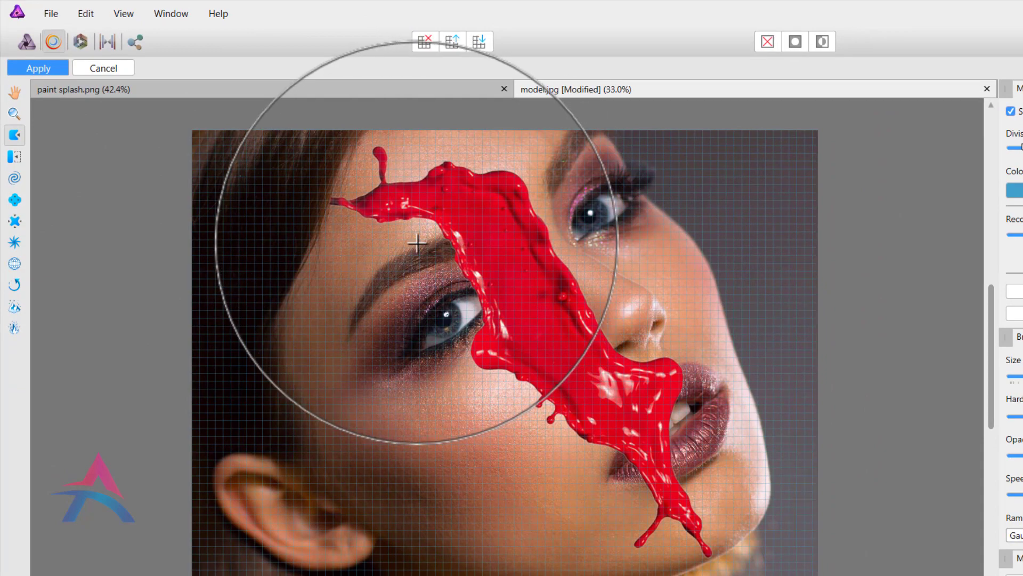
mouse_move(434, 239)
left_mouse_down()
mouse_move(416, 294)
mouse_move(478, 299)
mouse_move(602, 283)
mouse_move(595, 271)
mouse_move(518, 254)
mouse_move(559, 242)
mouse_move(527, 254)
mouse_move(558, 265)
mouse_move(509, 283)
mouse_move(506, 330)
mouse_move(477, 323)
mouse_move(505, 341)
mouse_move(466, 376)
mouse_move(495, 382)
mouse_move(505, 373)
mouse_move(487, 394)
mouse_move(512, 374)
mouse_move(510, 442)
mouse_move(664, 378)
mouse_move(649, 515)
mouse_move(677, 532)
left_mouse_up()
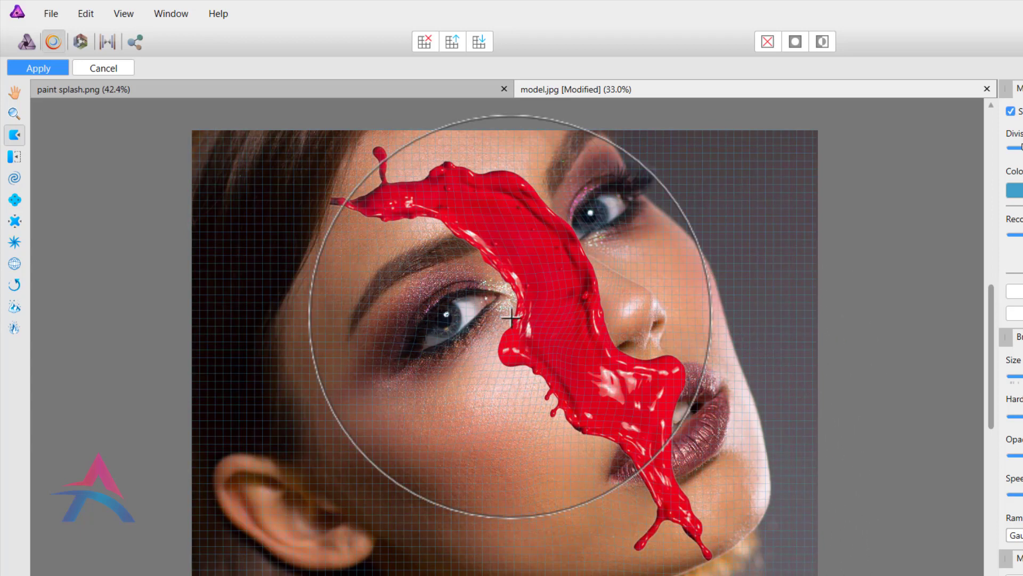
mouse_move(431, 218)
left_mouse_down()
mouse_move(335, 209)
mouse_move(443, 193)
mouse_move(444, 175)
mouse_move(485, 229)
mouse_move(425, 253)
mouse_move(532, 248)
mouse_move(517, 220)
mouse_move(566, 253)
mouse_move(546, 325)
mouse_move(565, 381)
left_mouse_up()
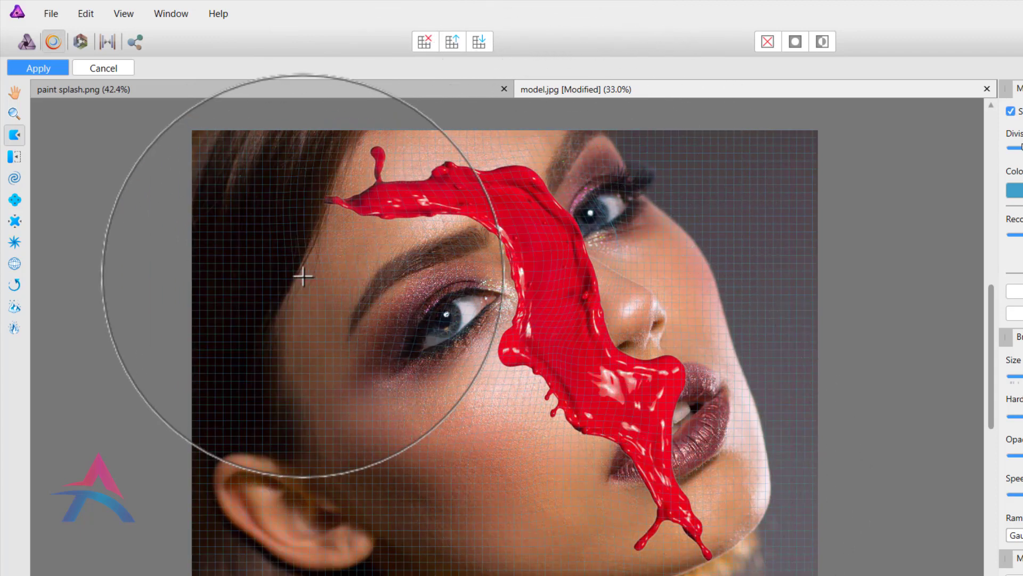
left_click(50, 67)
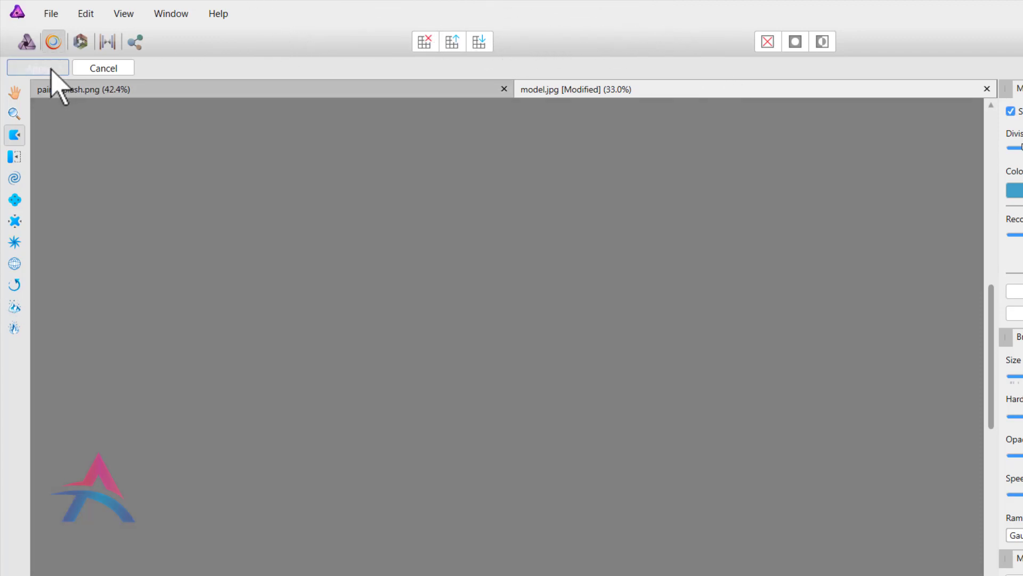
left_click(14, 114)
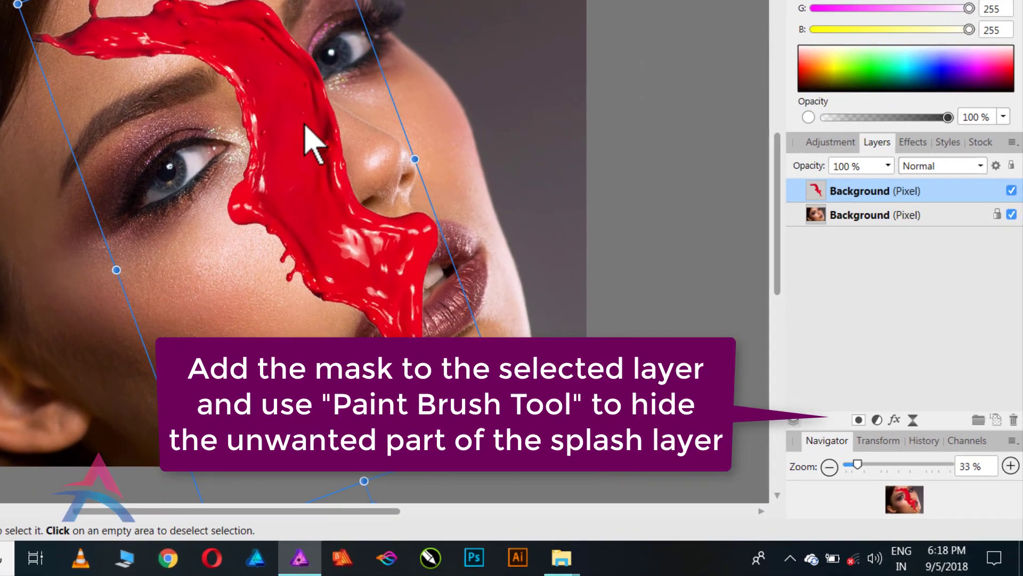
- Mask the splash layer and paint black on the mask to hide its bulk, leaving a thin streak from forehead to chin
left_click(858, 420)
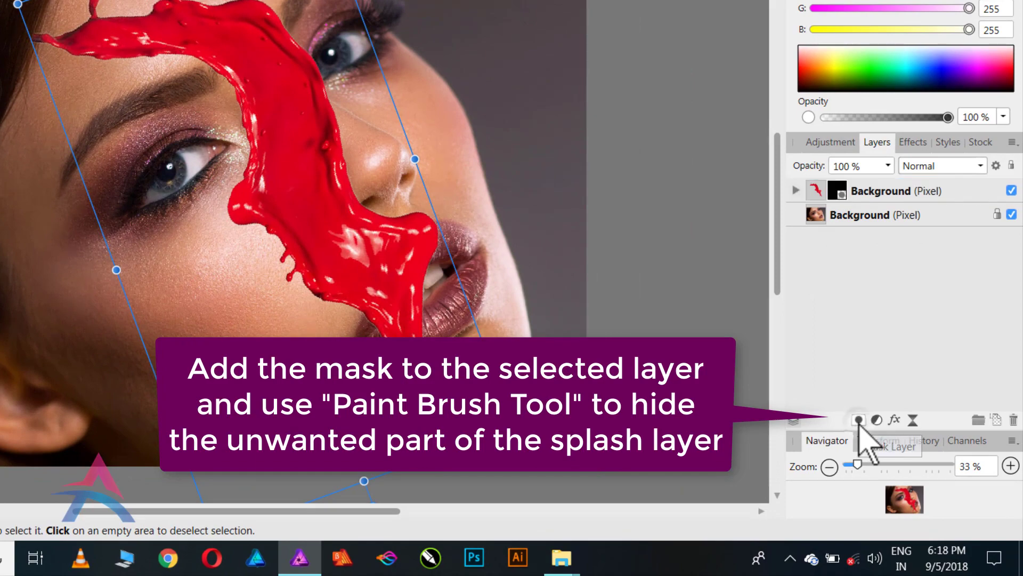
left_click(795, 190)
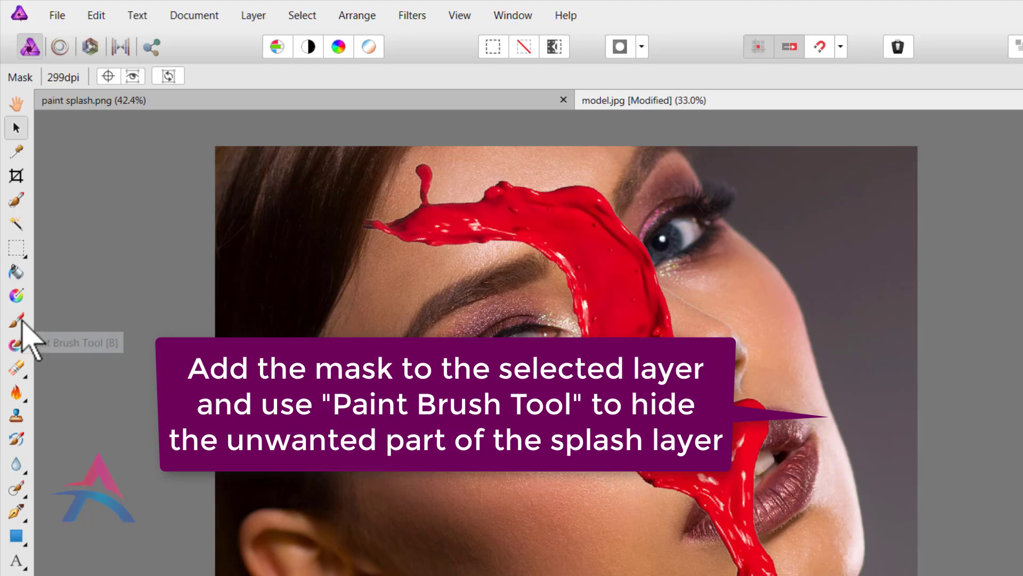
left_click(16, 320)
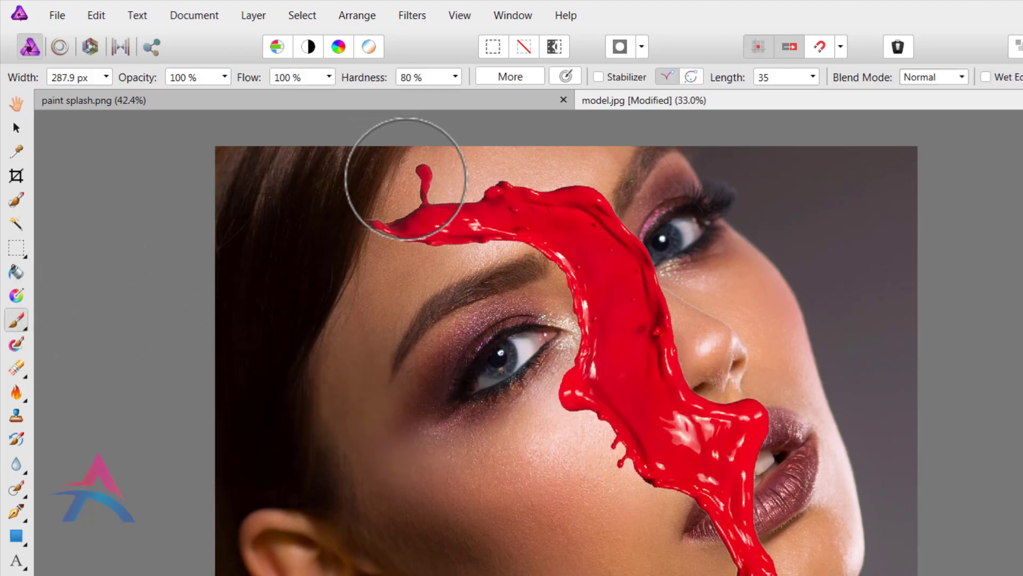
mouse_move(407, 171)
left_mouse_down()
mouse_move(429, 193)
mouse_move(547, 201)
mouse_move(618, 230)
mouse_move(669, 313)
mouse_move(660, 319)
mouse_move(590, 228)
left_mouse_up()
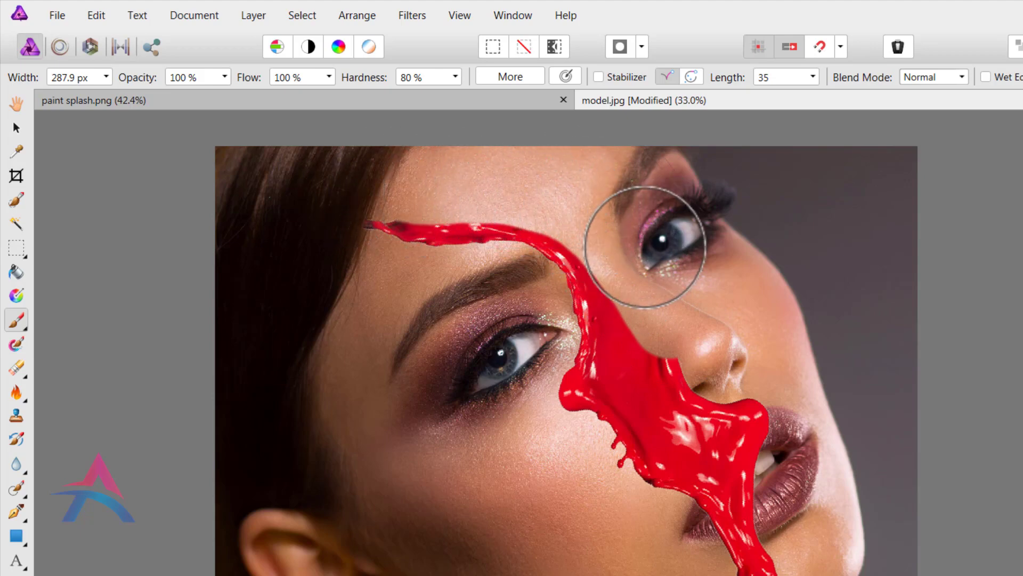
left_click_drag(618, 277, 646, 380)
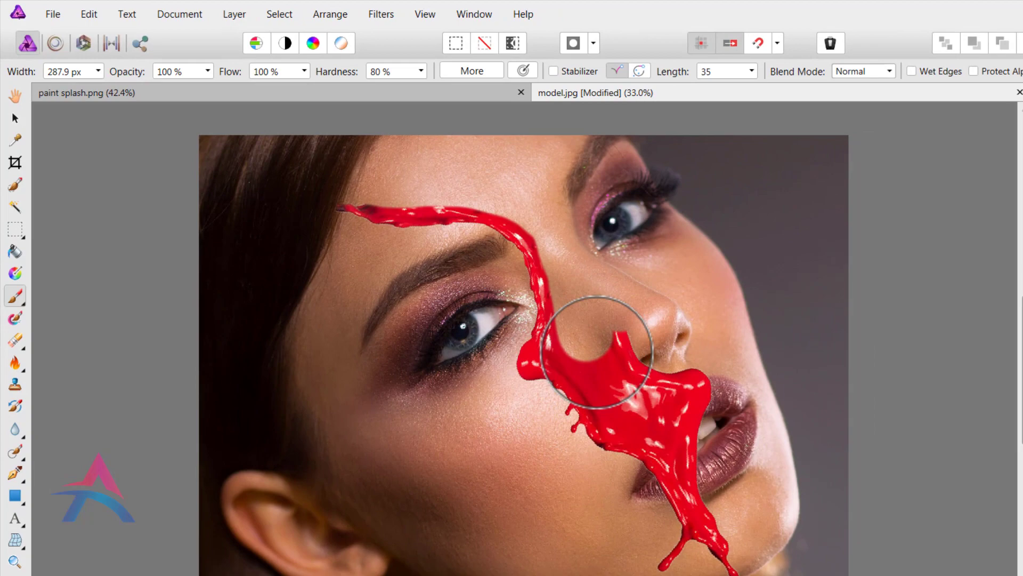
mouse_move(597, 352)
left_mouse_down()
mouse_move(629, 340)
mouse_move(673, 374)
mouse_move(740, 433)
mouse_move(737, 467)
left_mouse_up()
mouse_move(671, 424)
left_mouse_down()
mouse_move(642, 421)
mouse_move(618, 389)
mouse_move(577, 366)
left_mouse_up()
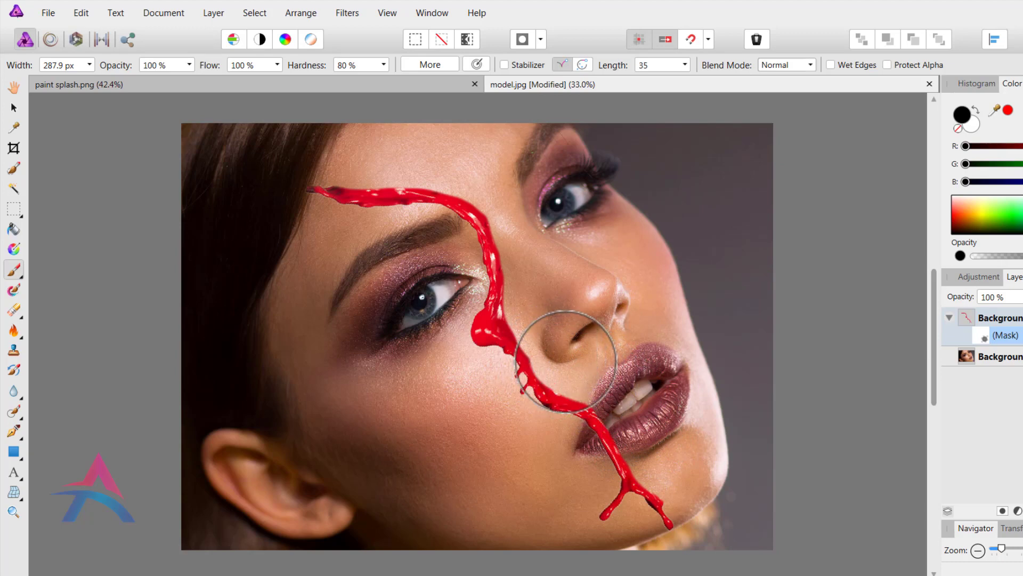
mouse_move(525, 314)
left_mouse_down()
mouse_move(528, 291)
mouse_move(525, 310)
mouse_move(539, 311)
left_mouse_up()
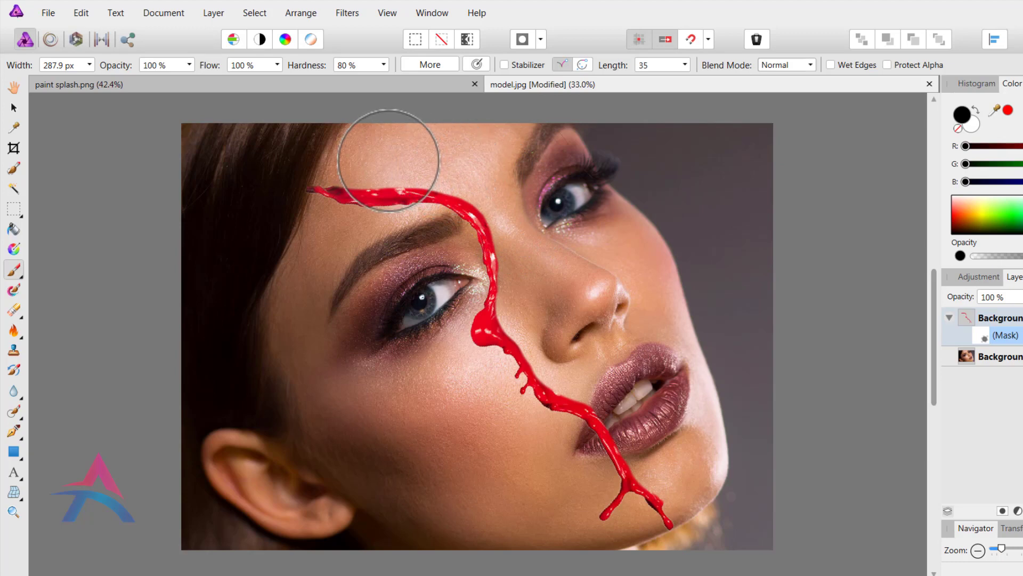
- Add a Black and White adjustment and nest it inside the splash layer so it affects only the splash
left_click(13, 107)
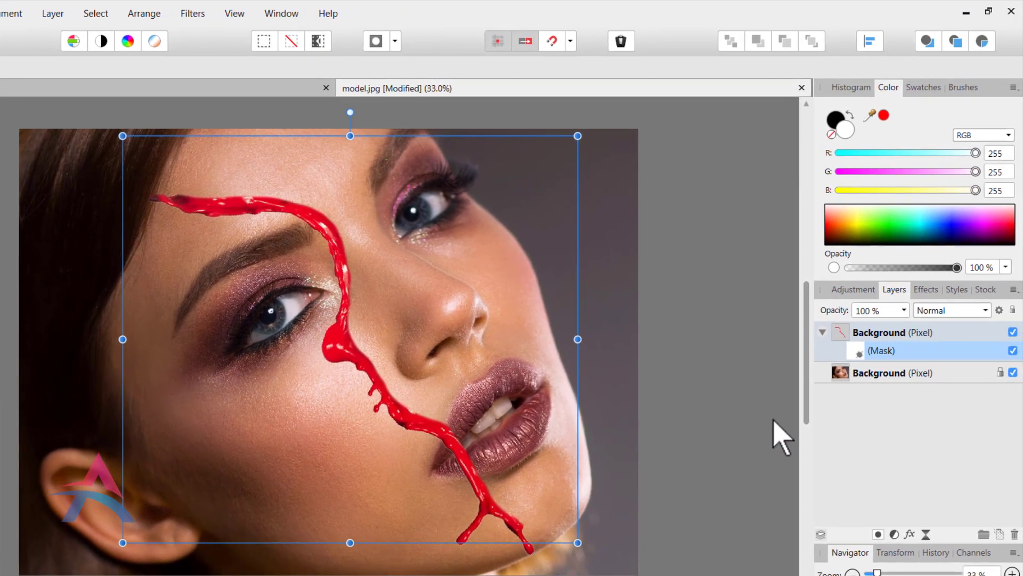
left_click(845, 333)
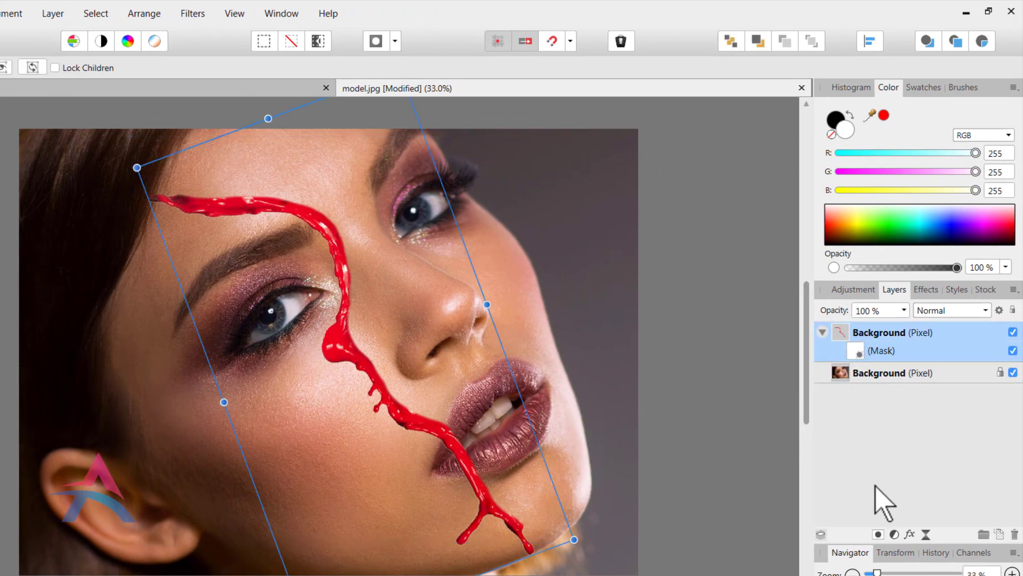
left_click(894, 533)
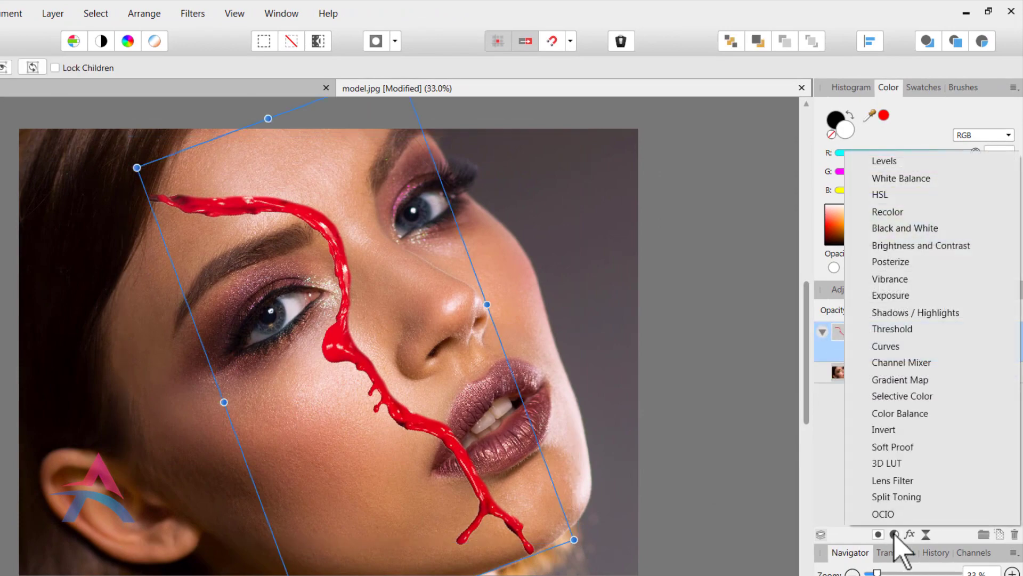
left_click(904, 227)
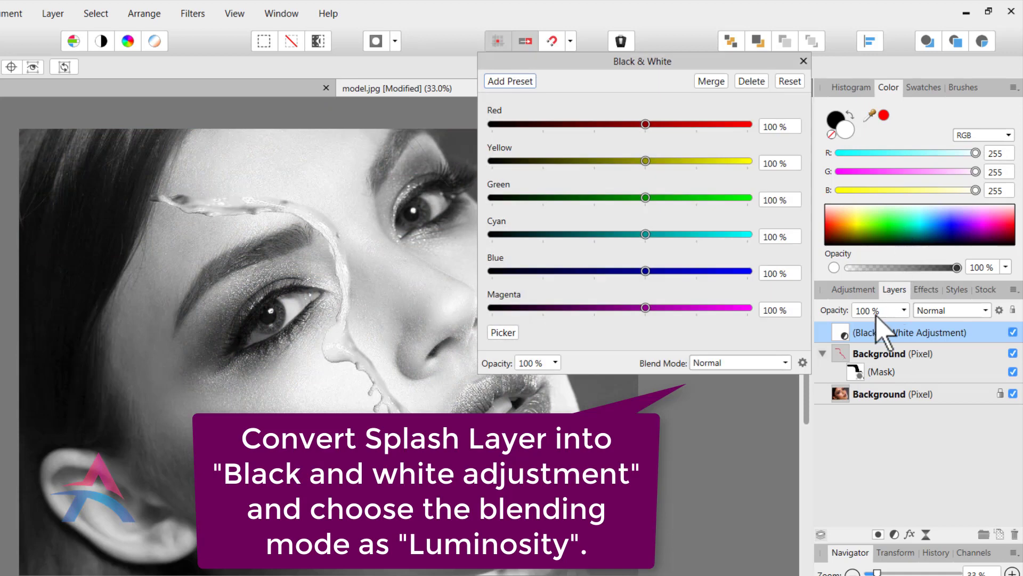
left_click_drag(856, 331, 848, 353)
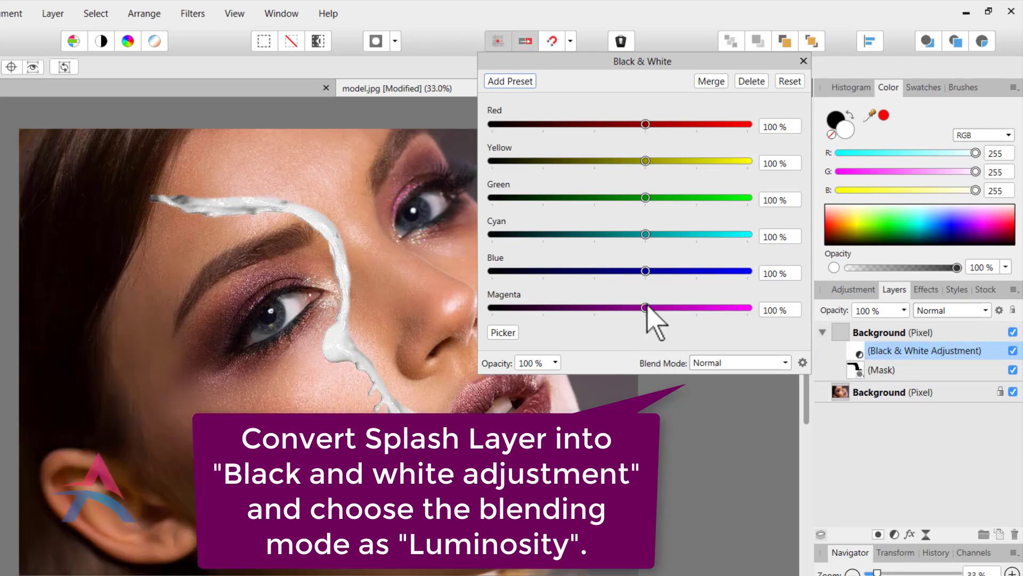
- Set the Black & White adjustment to Yellow 47%, Blue 25% and Magenta 0%, with the Luminosity blend mode
left_click_drag(645, 308, 598, 308)
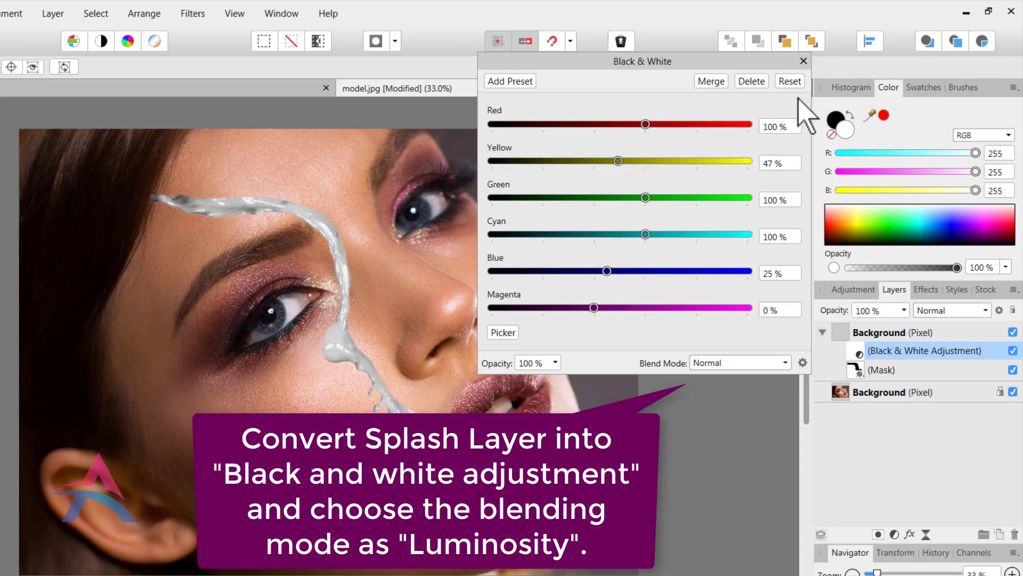
left_click(785, 362)
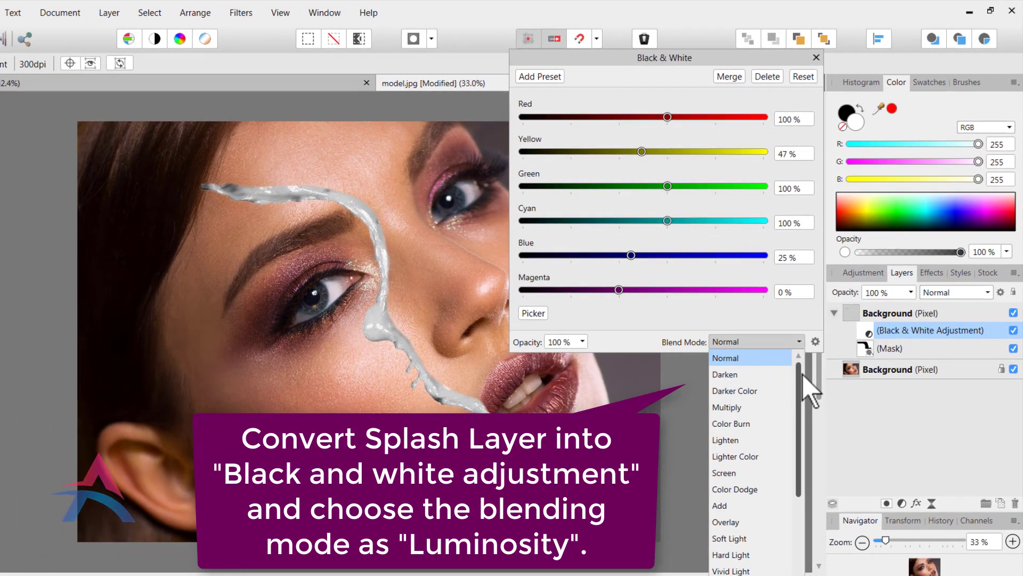
left_click_drag(803, 375, 807, 480)
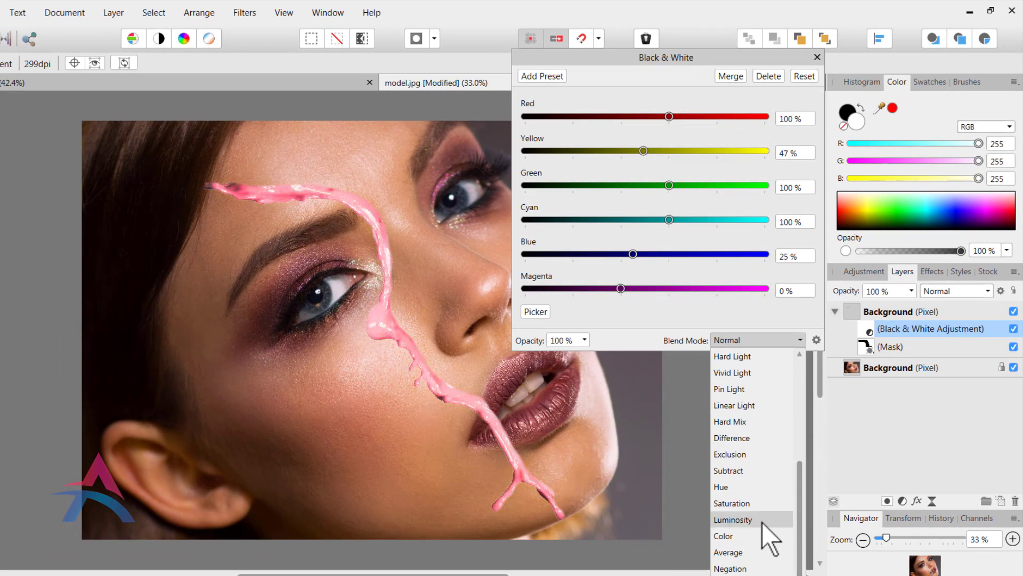
left_click(750, 522)
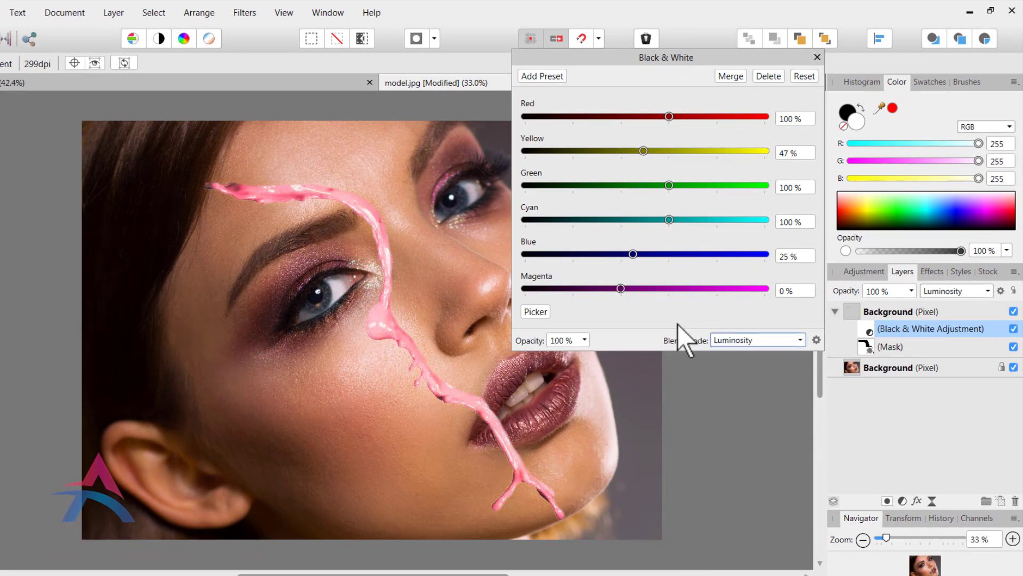
- Lower the adjustment's Magenta to -30%, raise its Yellow, and close the Black & White settings
left_click_drag(620, 288, 595, 288)
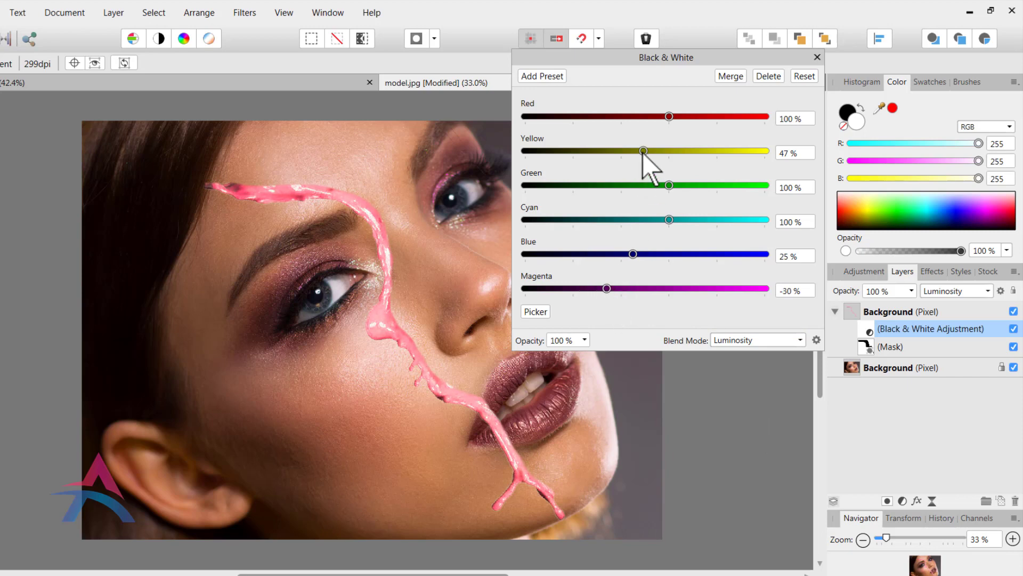
left_click_drag(642, 151, 723, 151)
left_click(817, 57)
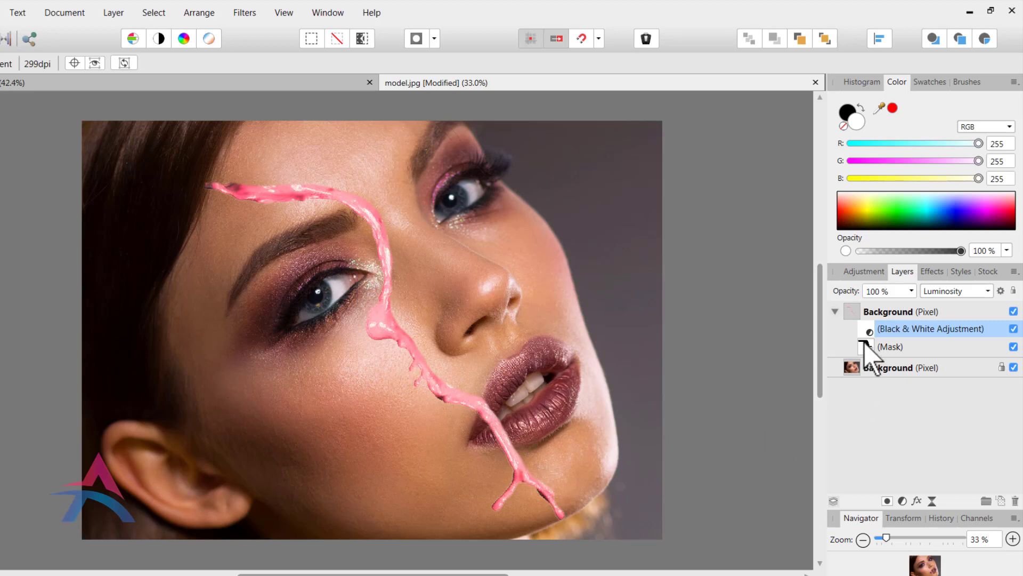
- Add a Selective Color adjustment and nest it inside the splash layer, below the Black & White adjustment
left_click_drag(865, 342, 863, 326)
left_click(837, 309)
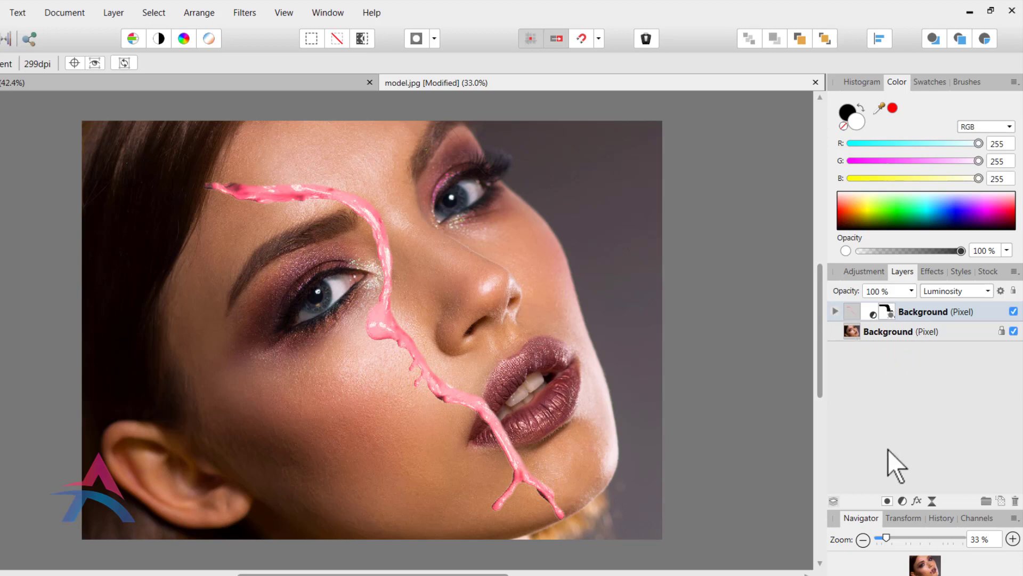
left_click(903, 500)
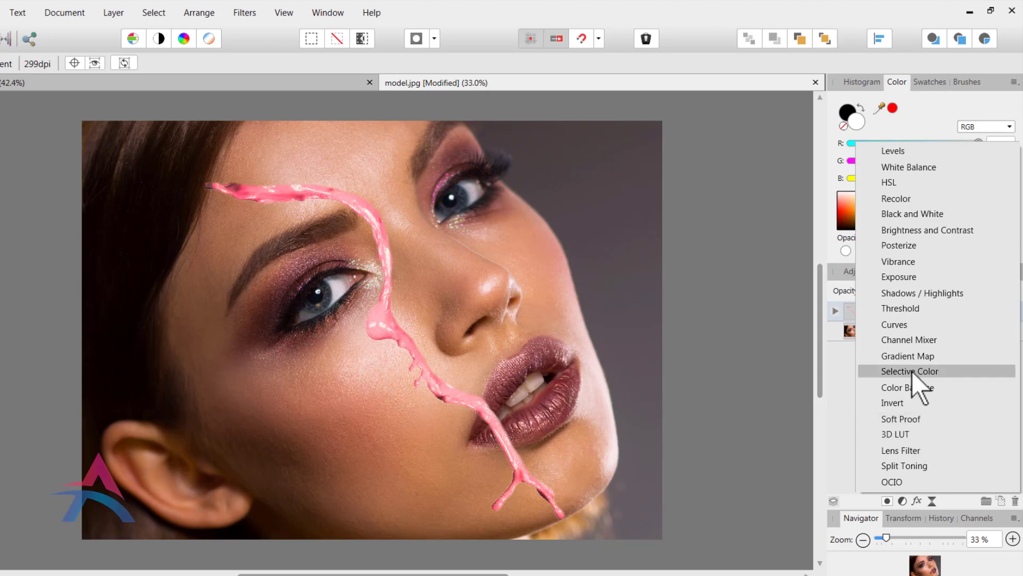
left_click(912, 372)
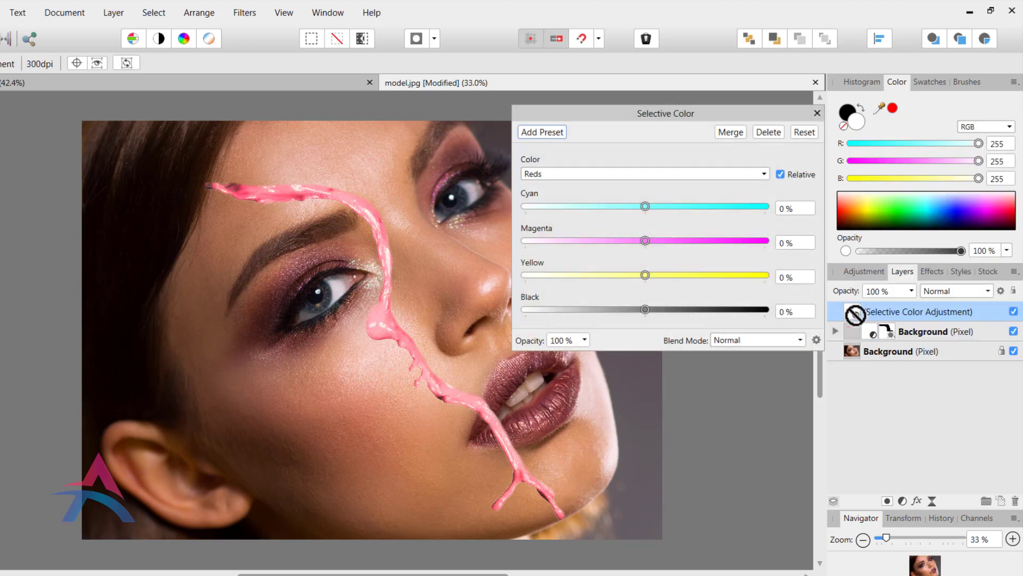
left_click_drag(863, 331, 862, 332)
left_click(836, 311)
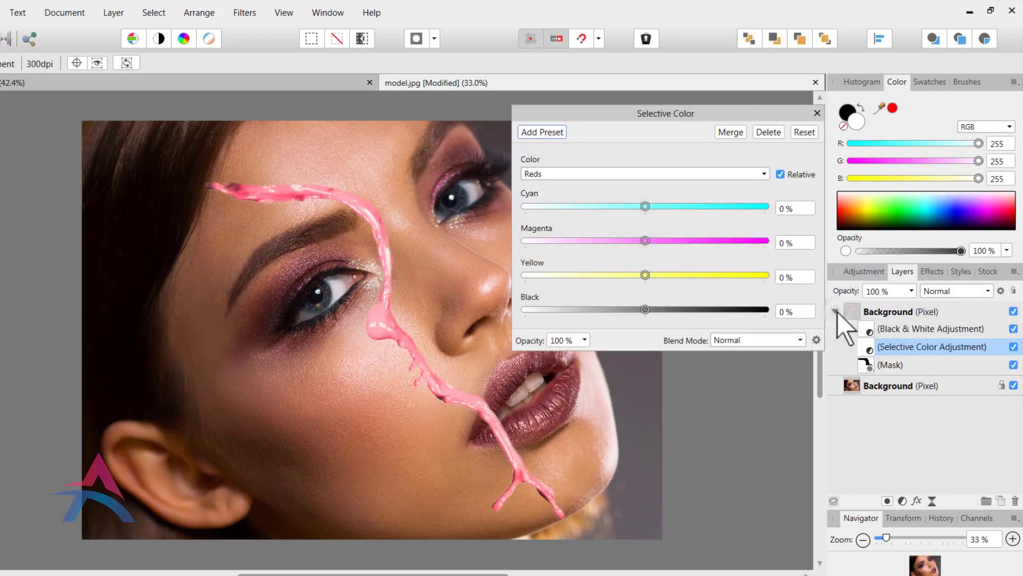
left_click(871, 349)
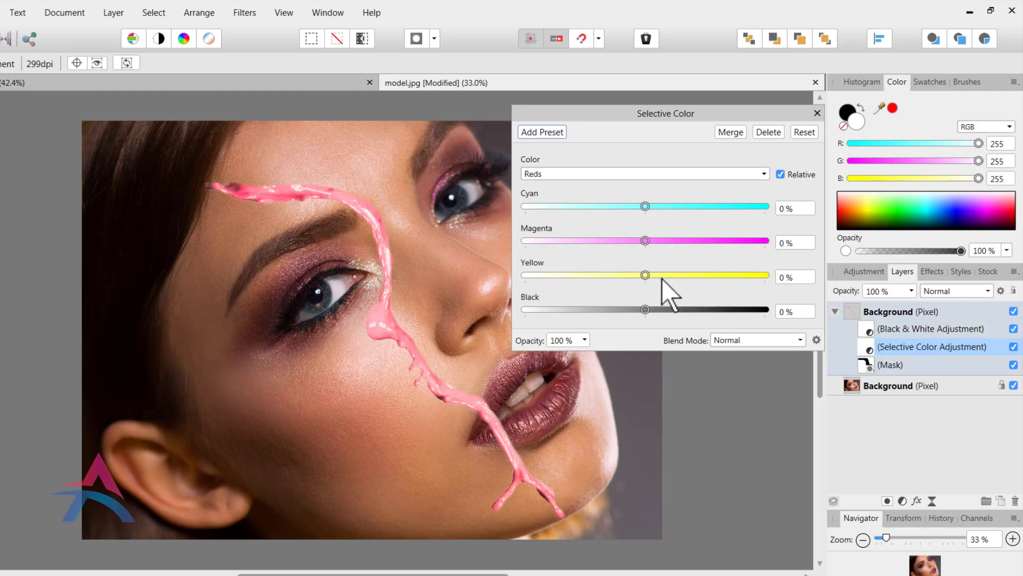
- Set the Selective Color Reds to Yellow 61%, Magenta -9% and Black -34%, close the settings and collapse the splash layer
mouse_move(646, 275)
left_mouse_down()
mouse_move(735, 275)
mouse_move(738, 287)
left_mouse_up()
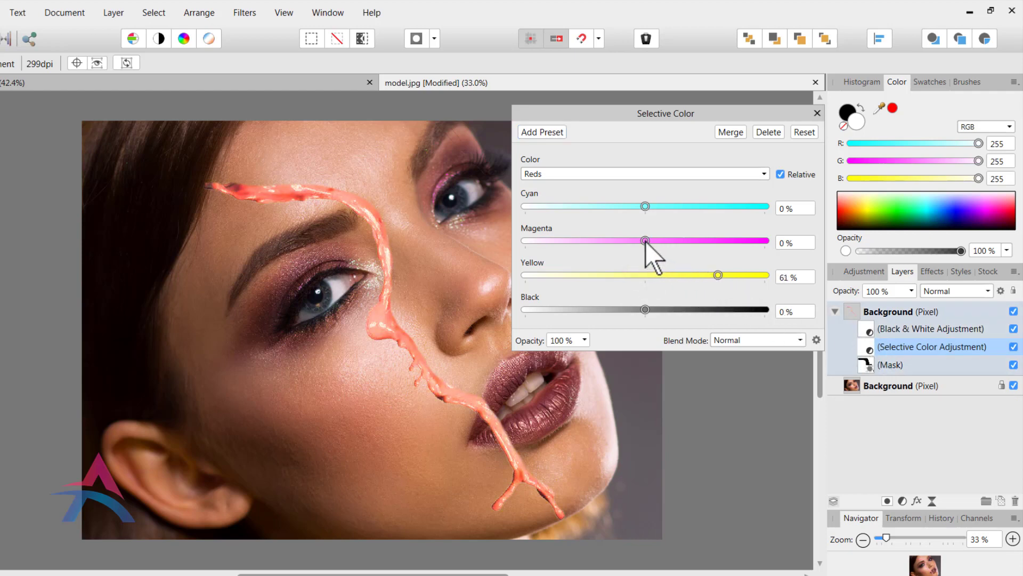
left_click_drag(606, 240, 635, 246)
left_click_drag(646, 305, 601, 302)
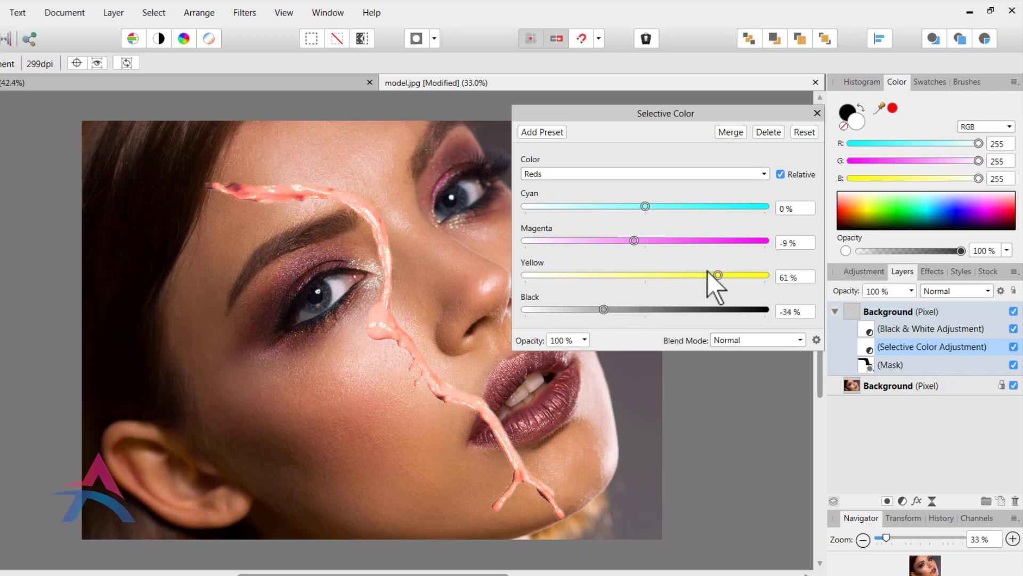
left_click_drag(707, 271, 715, 276)
left_click(817, 113)
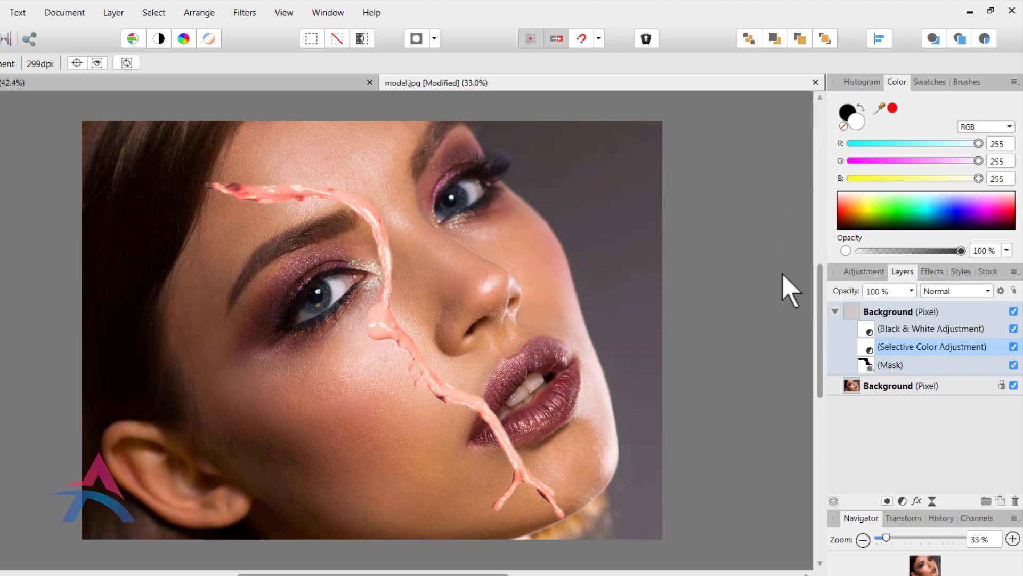
left_click(835, 311)
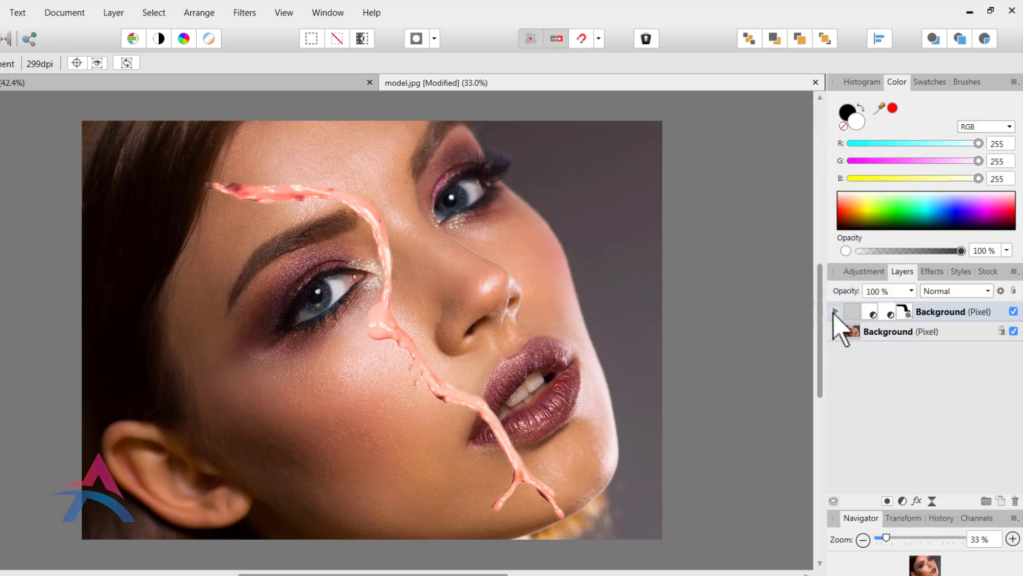
- Copy the locked face layer, paste the duplicate directly above it, and add a mask to the copy
left_click(859, 331)
right_click(861, 331)
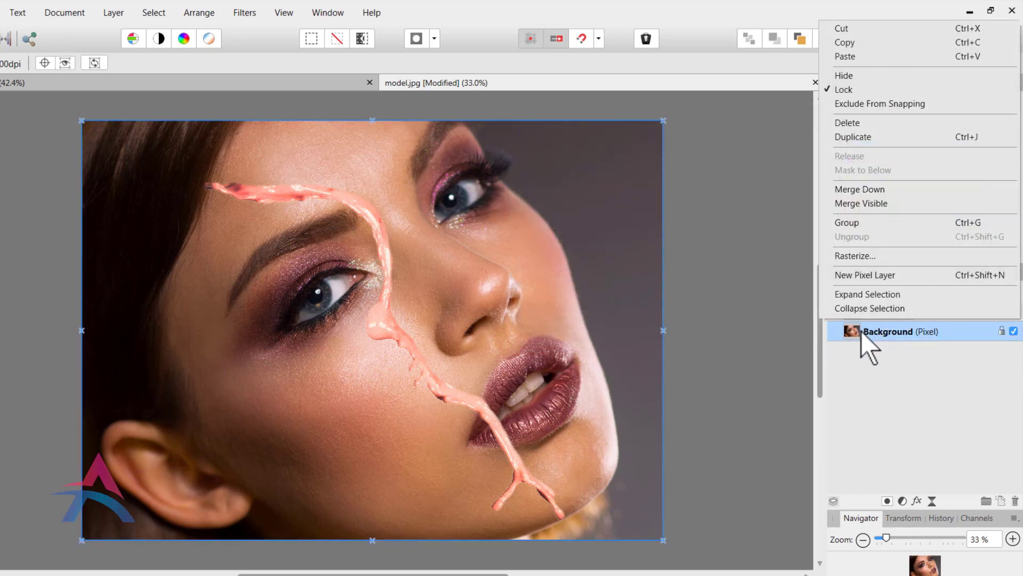
left_click(875, 46)
right_click(887, 329)
left_click(894, 60)
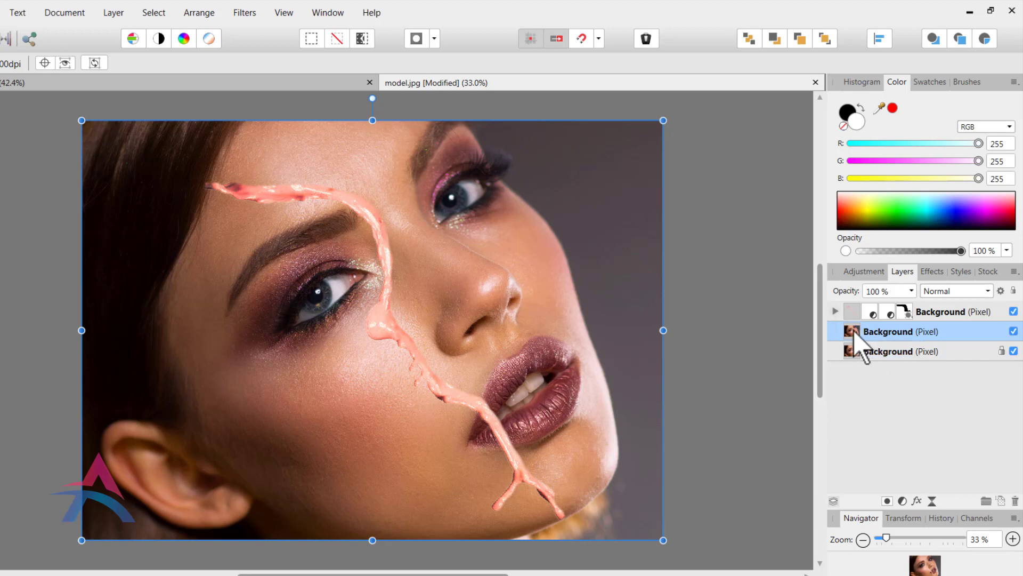
left_click(888, 501)
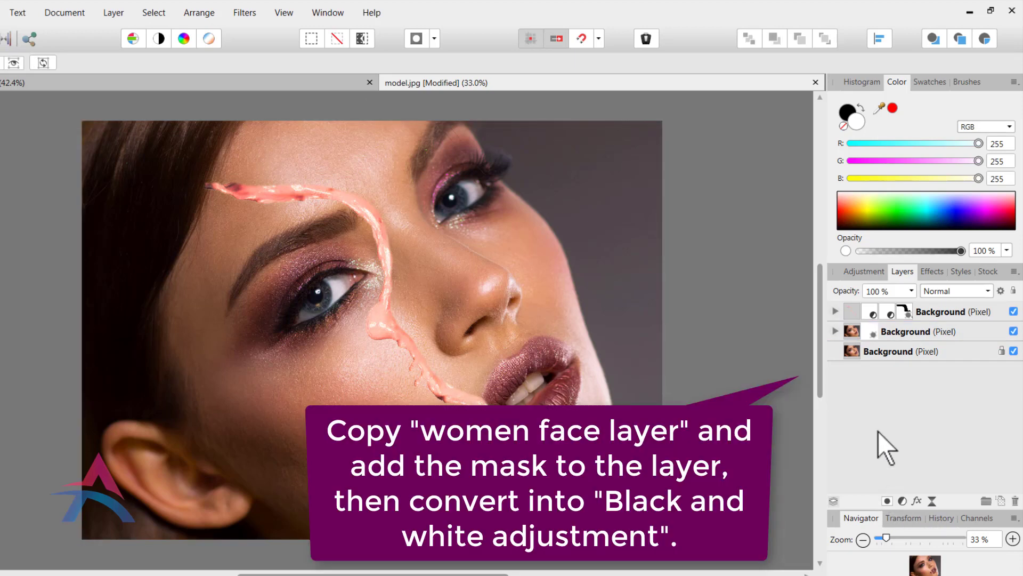
- Add a Black and White adjustment with Green at 24% and nest it inside the masked face copy
left_click(857, 334)
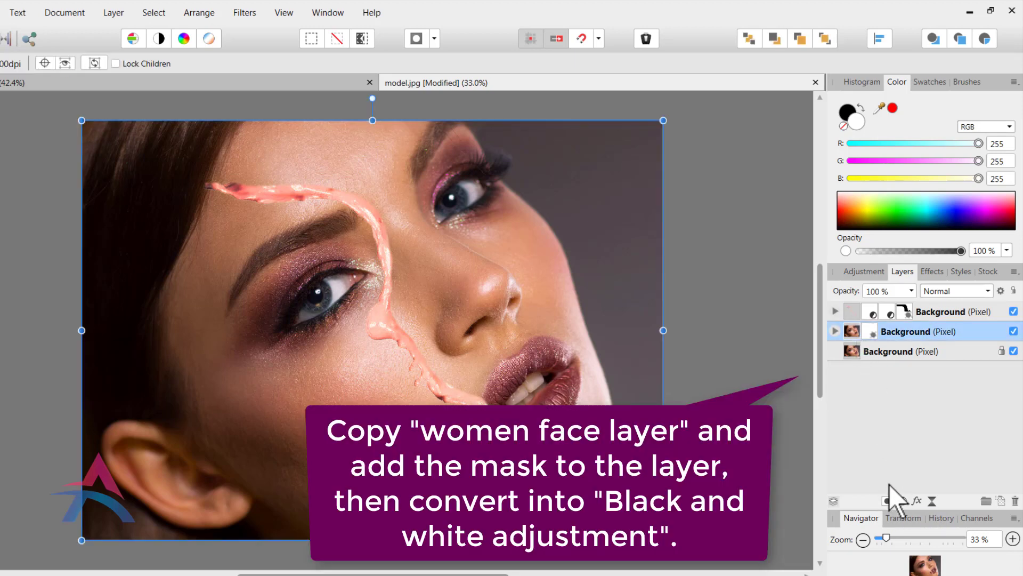
left_click(901, 500)
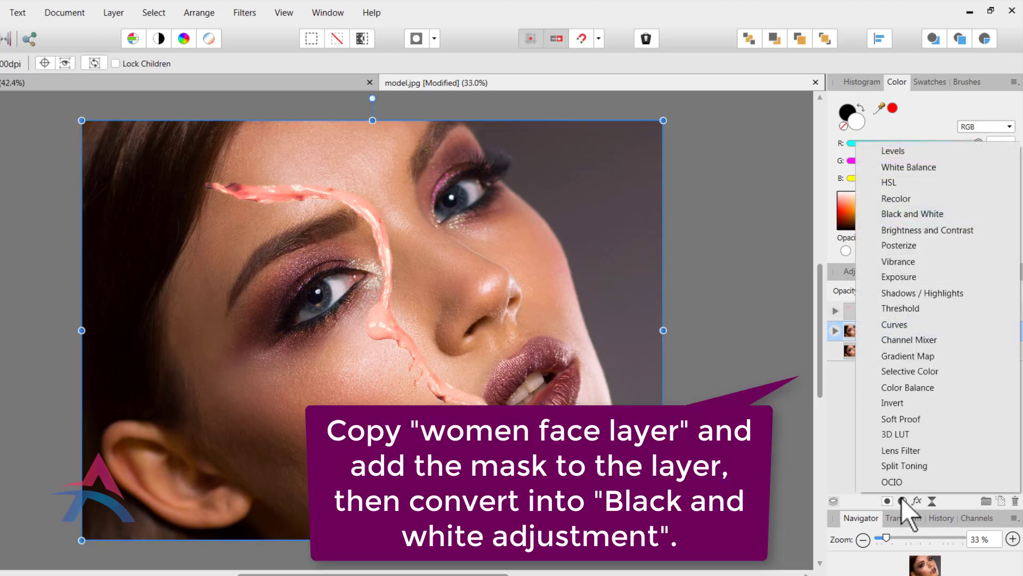
left_click(919, 213)
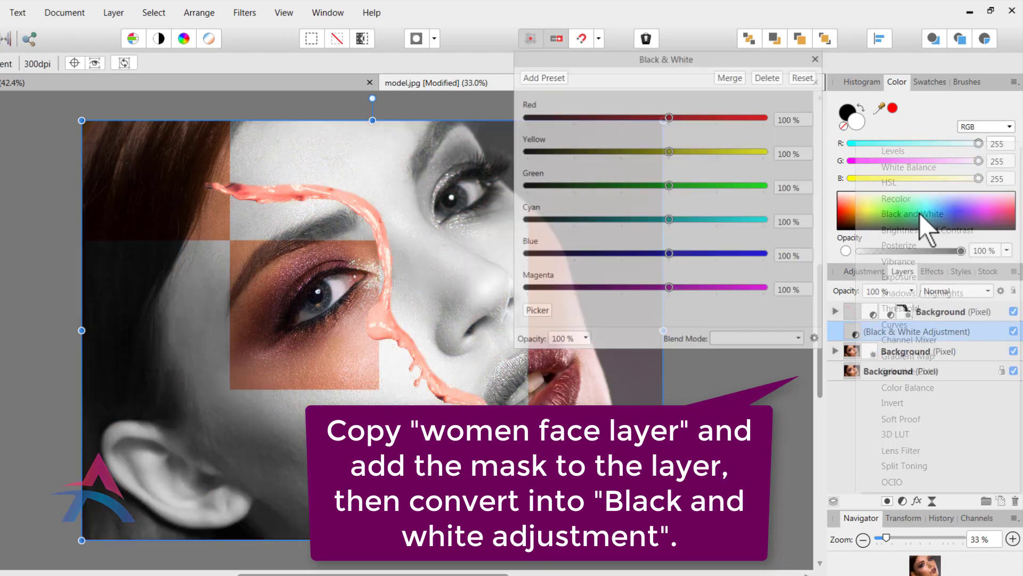
left_click_drag(669, 187, 633, 187)
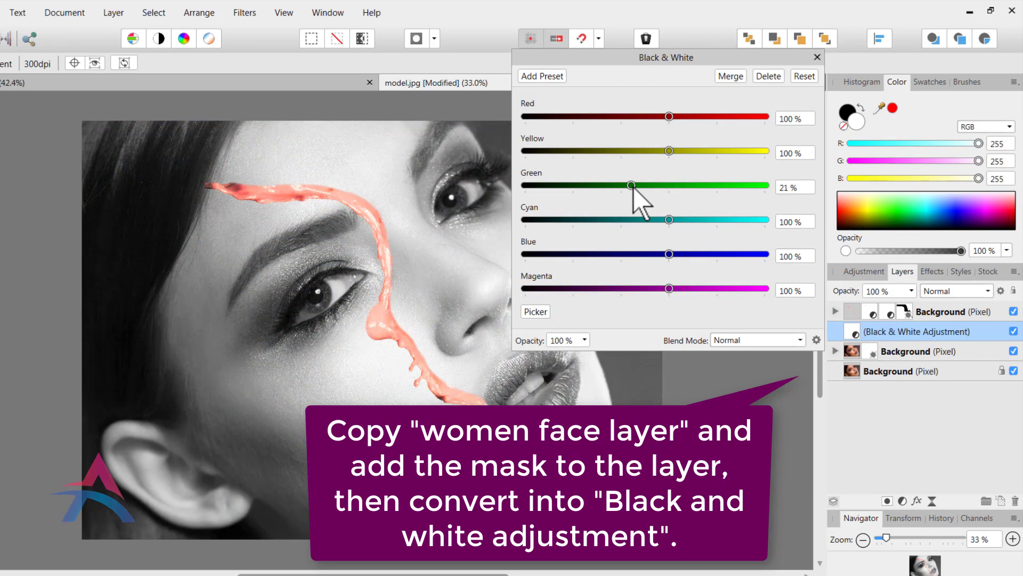
left_click_drag(859, 351, 868, 347)
left_click(837, 332)
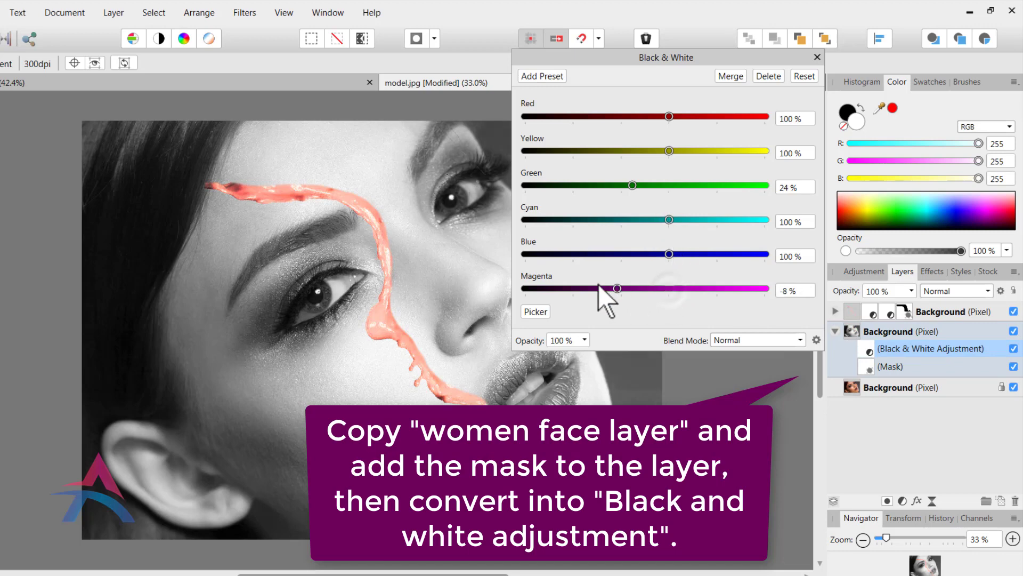
- Set the face copy's Black & White adjustment to Magenta -156%, Red 12% and Yellow 118%, lower Green slightly, and close it
left_click_drag(598, 285, 546, 288)
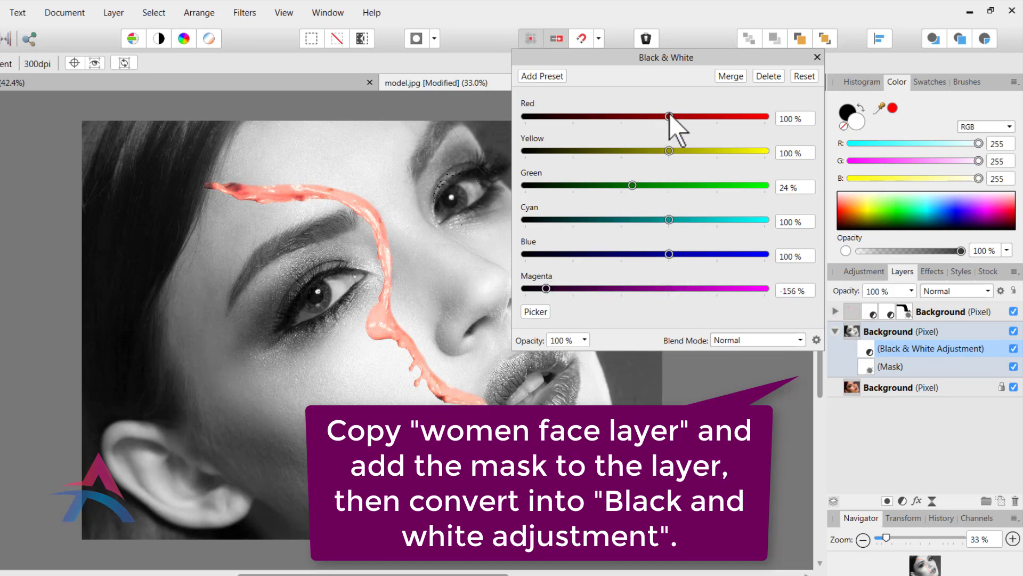
left_click_drag(669, 117, 687, 158)
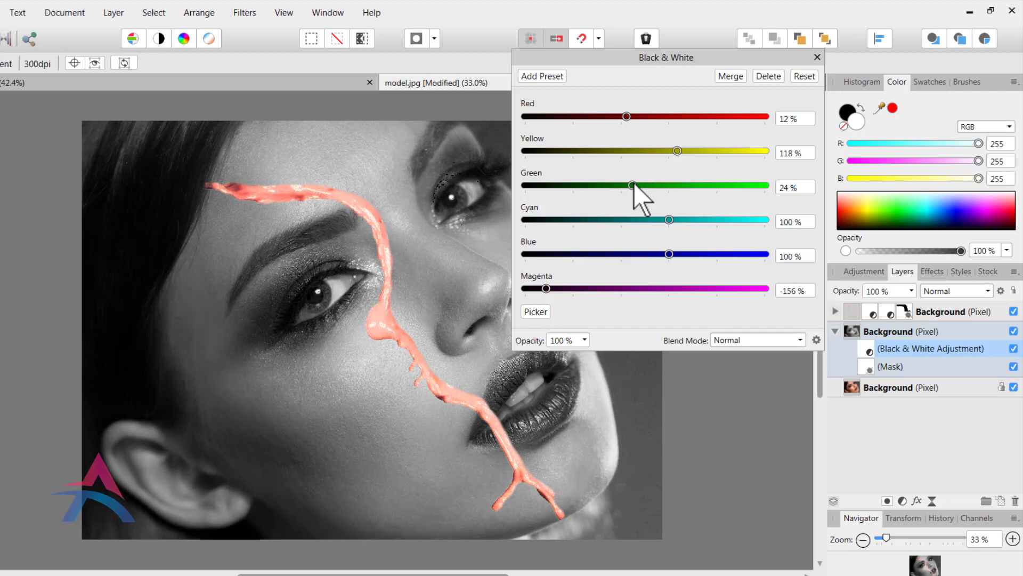
left_click_drag(634, 184, 618, 184)
left_click(817, 58)
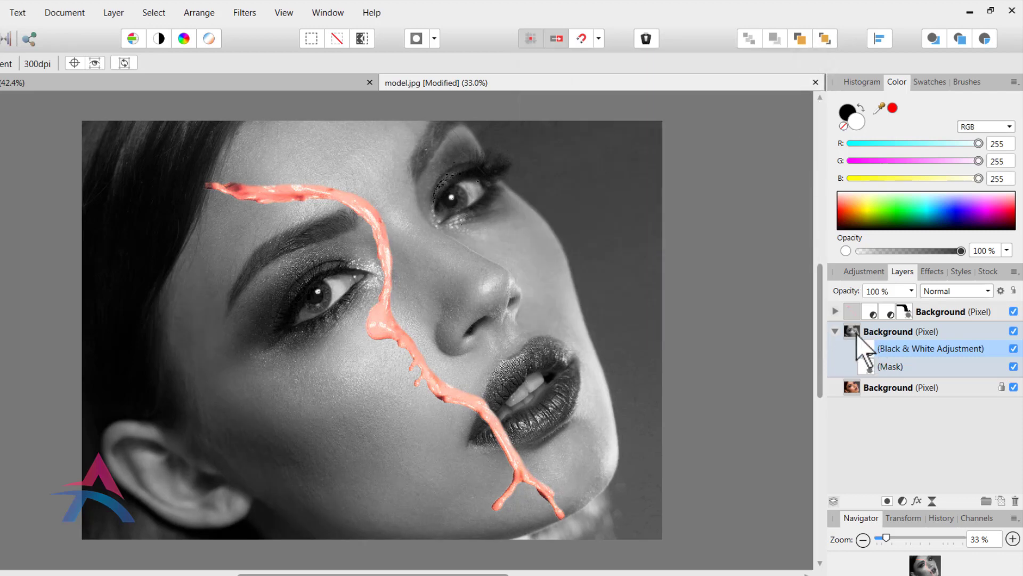
left_click(856, 334)
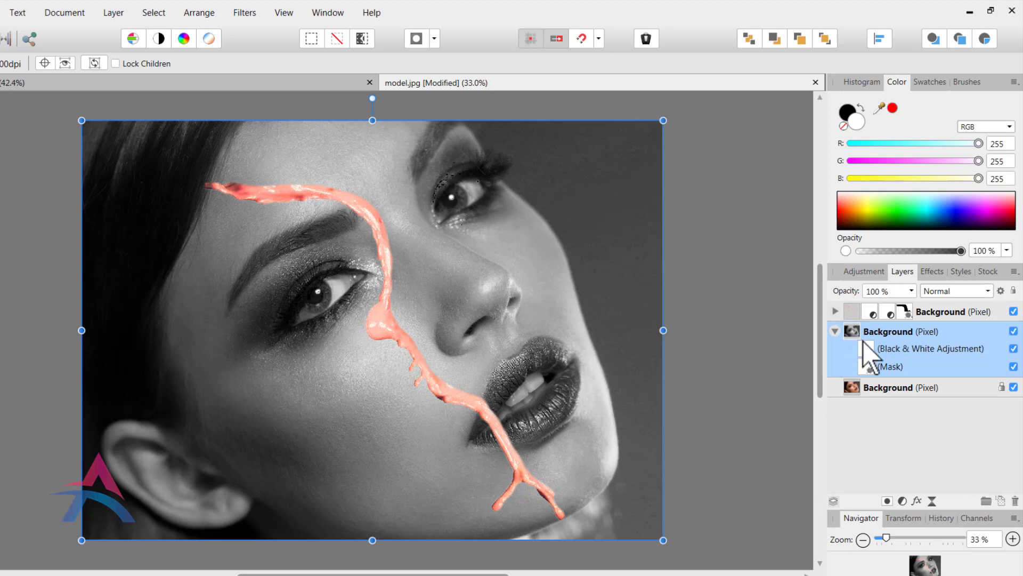
left_click(835, 331)
left_click(836, 330)
mouse_move(887, 349)
left_mouse_down()
mouse_move(890, 387)
mouse_move(890, 365)
left_mouse_up()
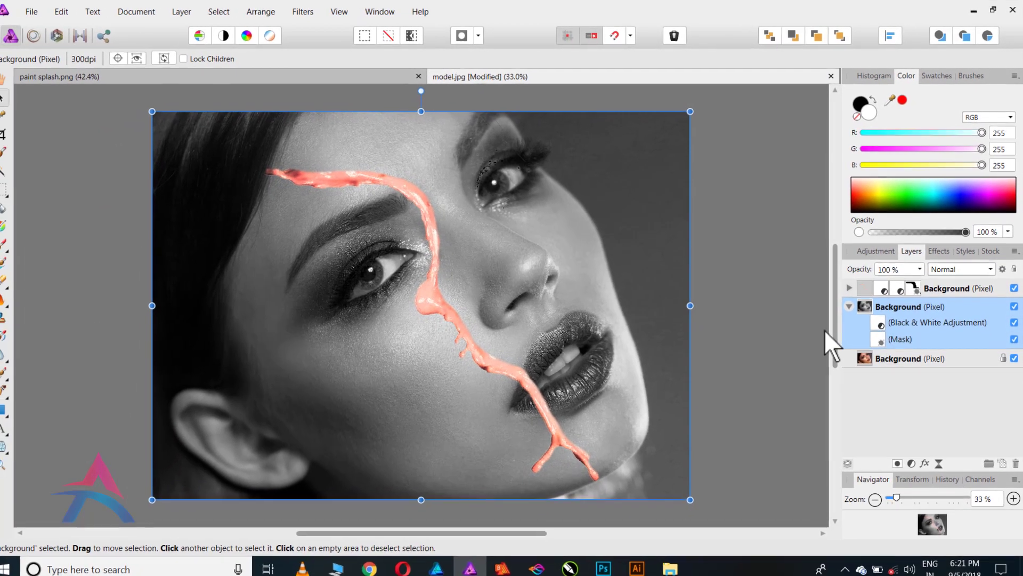
left_click(12, 242)
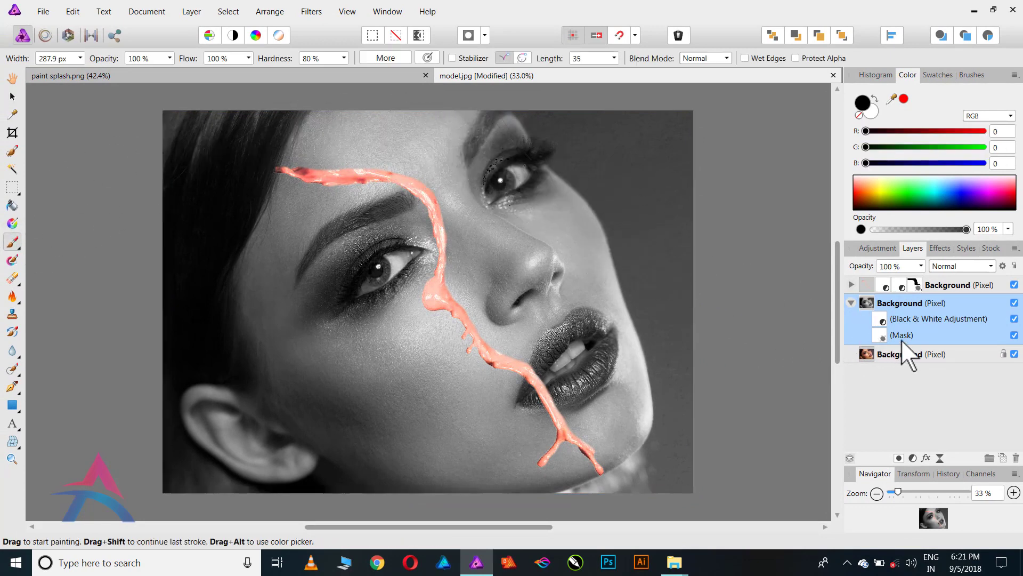
left_click(883, 338)
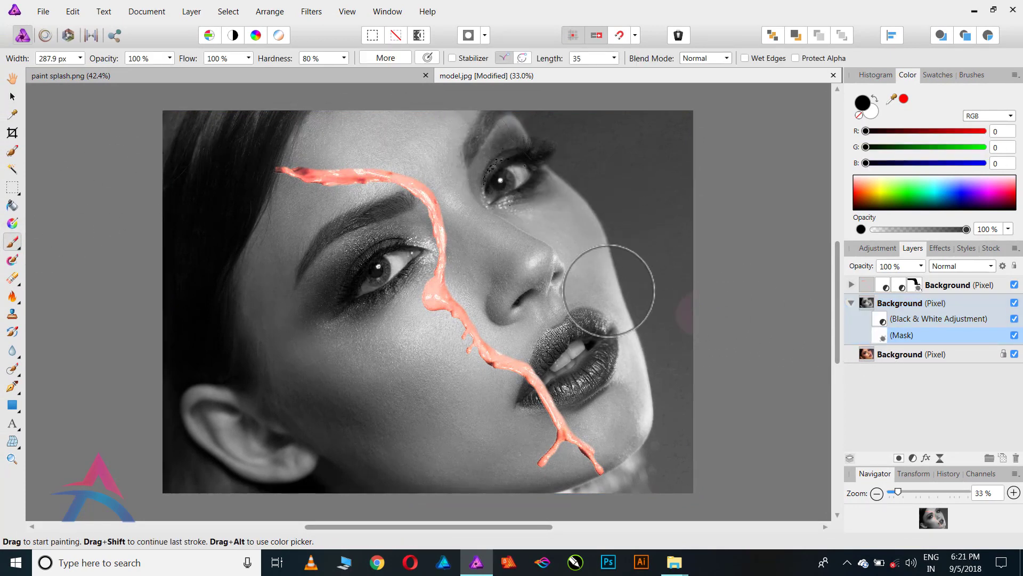
left_click(581, 269)
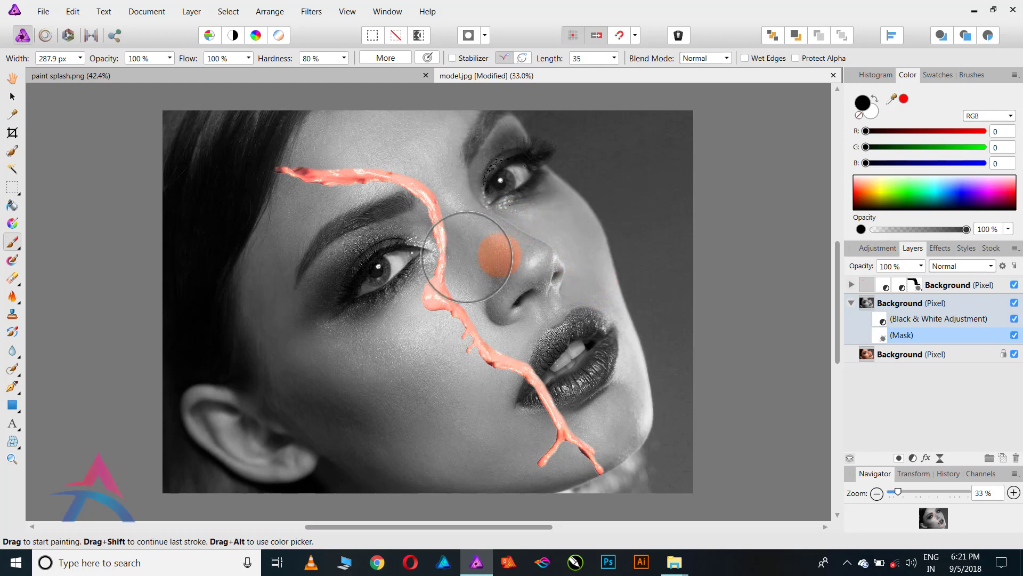
key("ctrl+z")
left_click(457, 238)
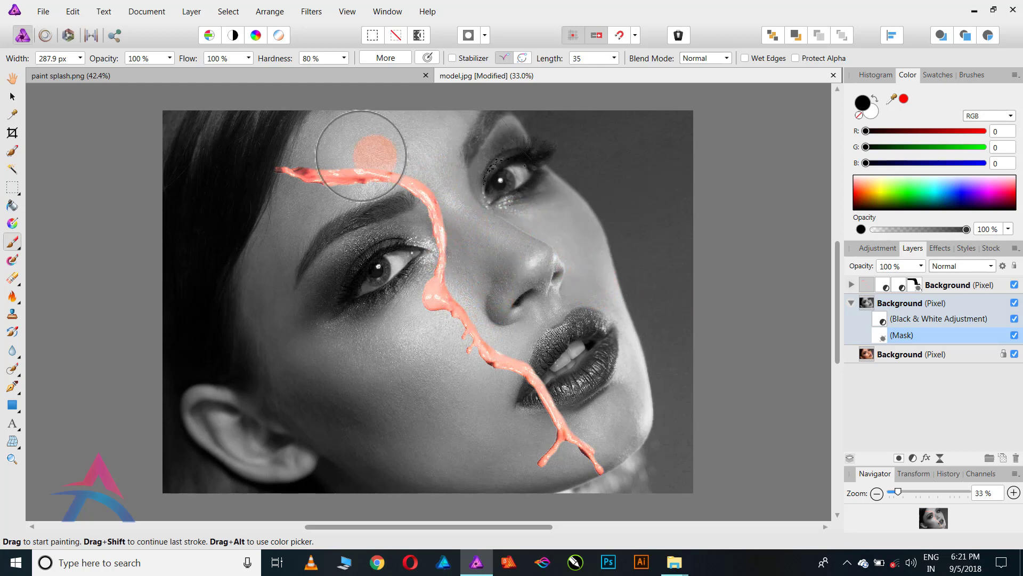
scroll(362, 155, "up", 2)
key("ctrl+z")
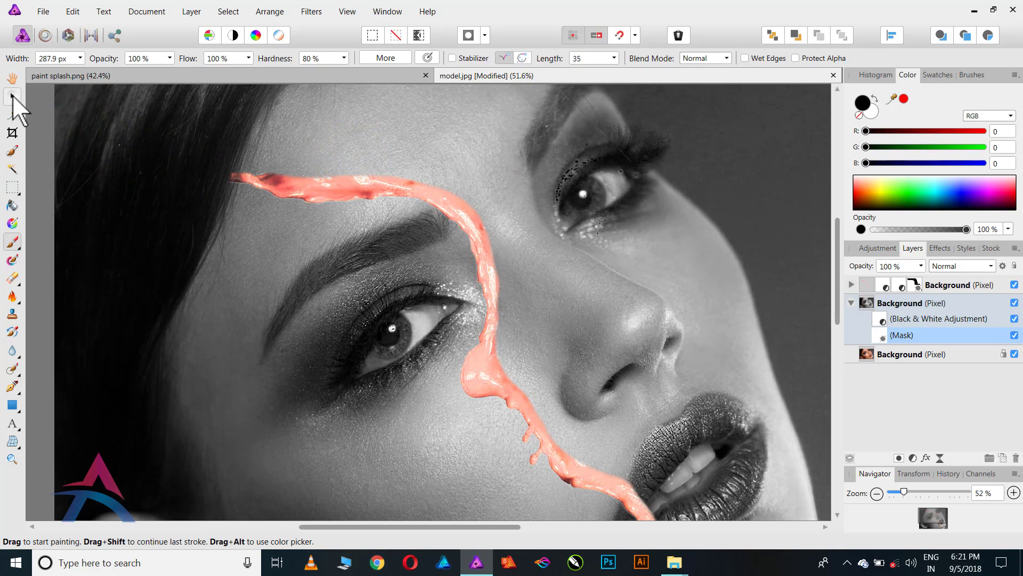
left_click(11, 96)
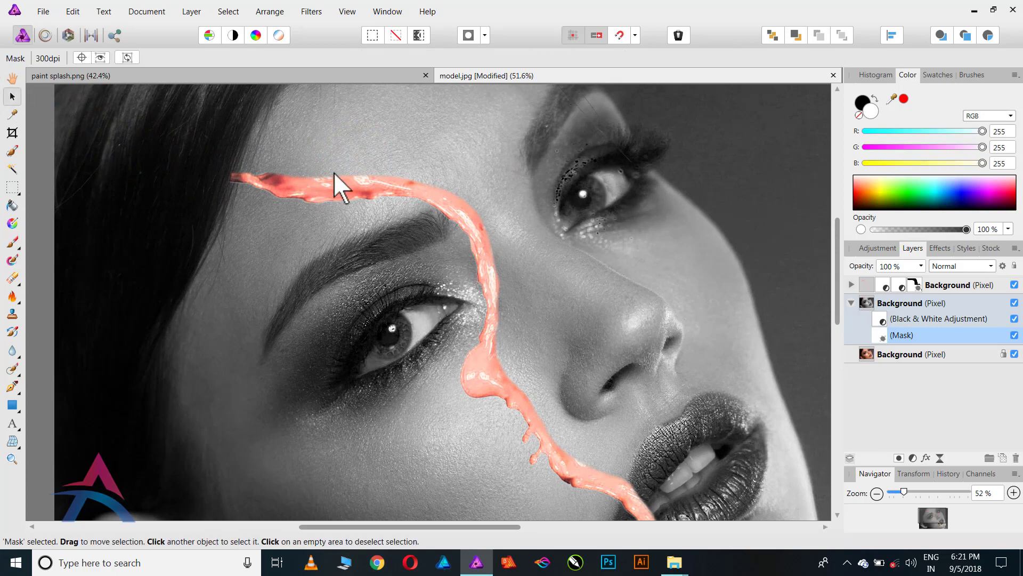
- Load the visible splash streak as a selection from its layer and invert that selection
left_click(861, 284)
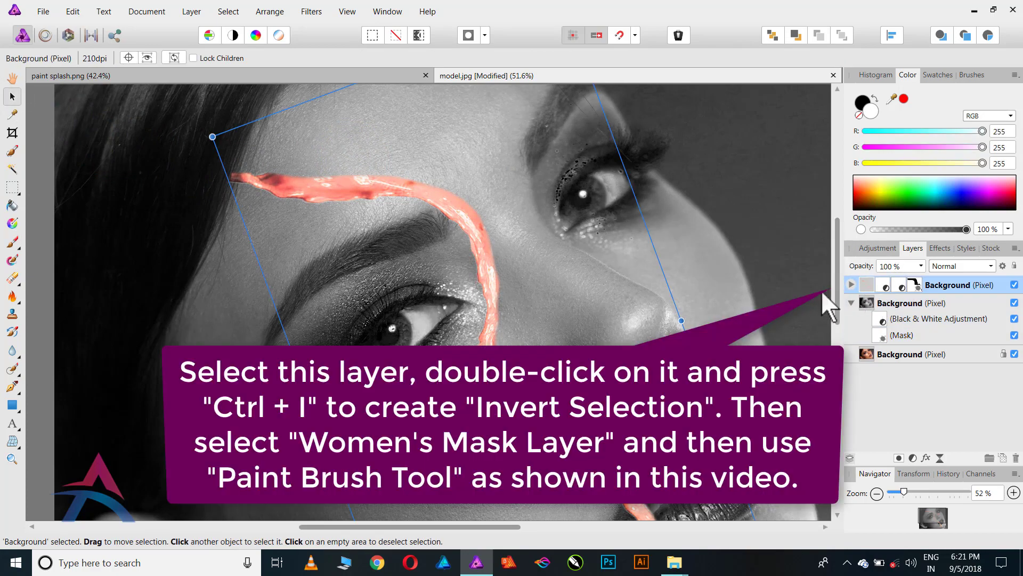
double_click(869, 288)
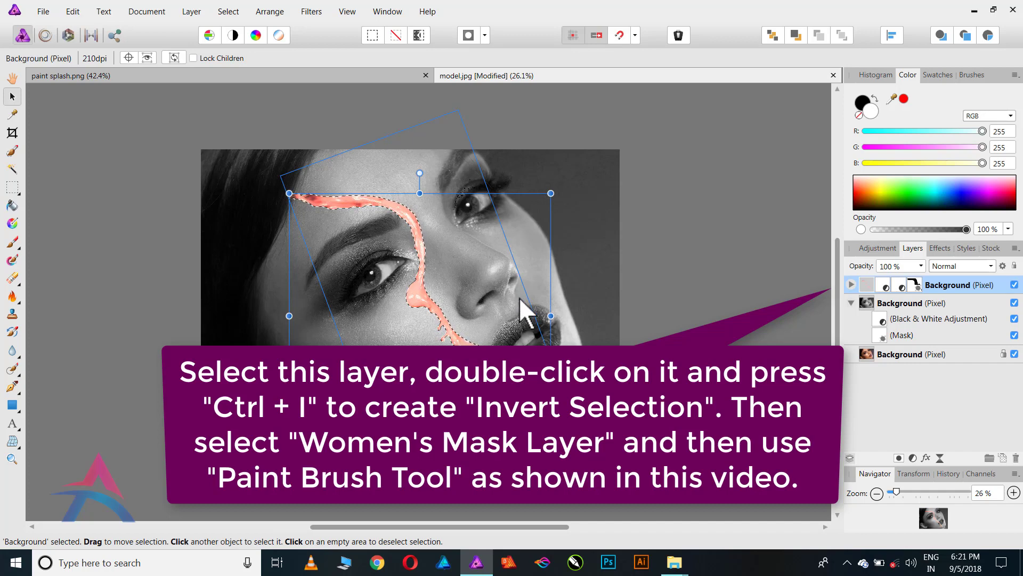
key("ctrl+shift+i")
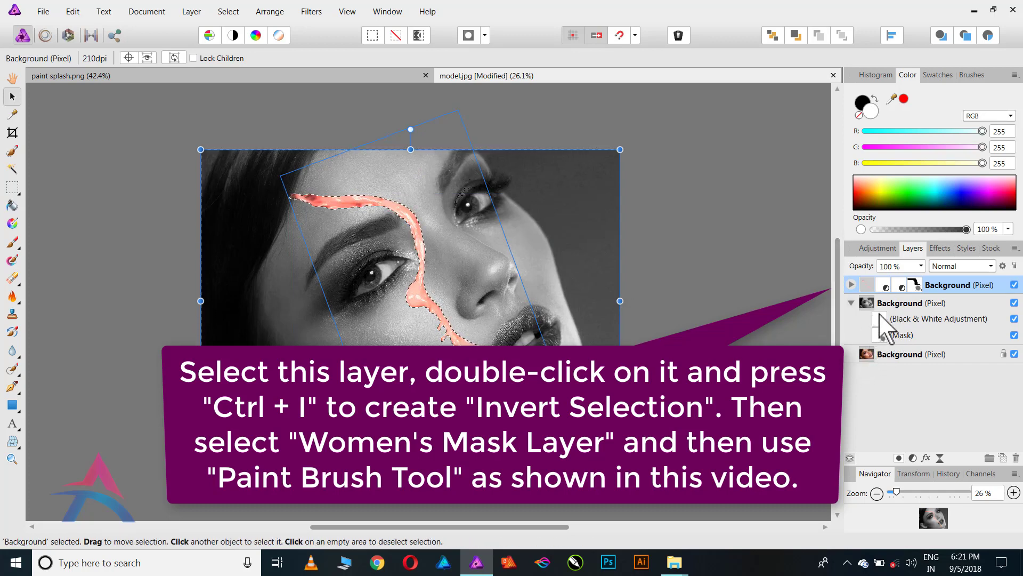
- Paint black on the face copy's mask with the Paint Brush across the forehead and far eye above the splash, undoing the last stroke
left_click(887, 336)
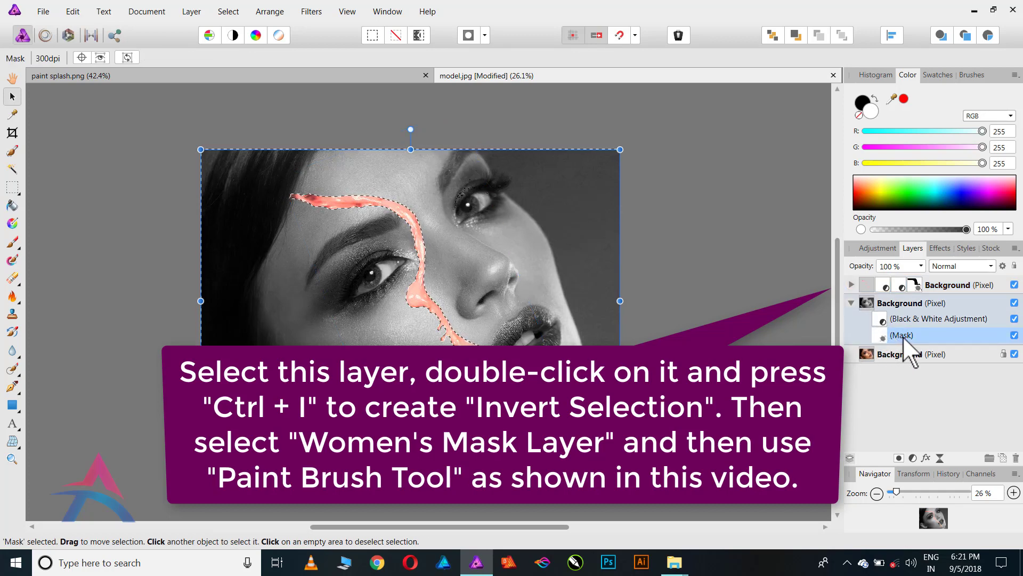
scroll(387, 194, "up", 3)
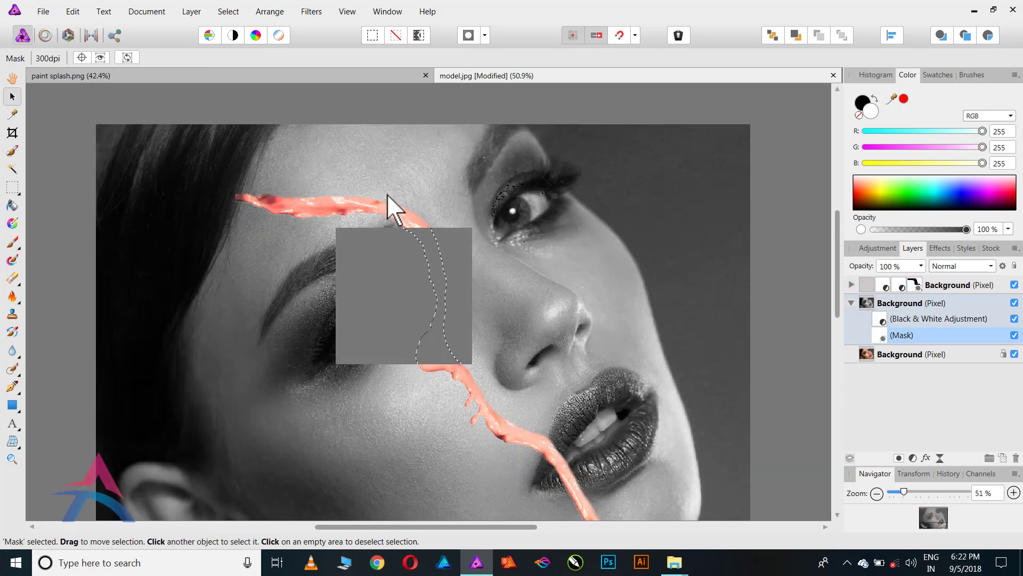
left_click(13, 241)
left_click(178, 160)
mouse_move(181, 162)
left_mouse_down()
mouse_move(373, 165)
mouse_move(461, 210)
mouse_move(472, 256)
mouse_move(338, 126)
mouse_move(85, 142)
mouse_move(169, 121)
mouse_move(719, 137)
mouse_move(537, 206)
mouse_move(526, 320)
mouse_move(509, 307)
mouse_move(506, 347)
mouse_move(526, 393)
mouse_move(529, 497)
mouse_move(609, 228)
mouse_move(629, 308)
mouse_move(526, 183)
left_mouse_up()
scroll(685, 366, "down", 3)
left_click_drag(686, 365, 640, 384)
scroll(614, 337, "up", 2)
scroll(613, 337, "up", 1)
key("ctrl+z")
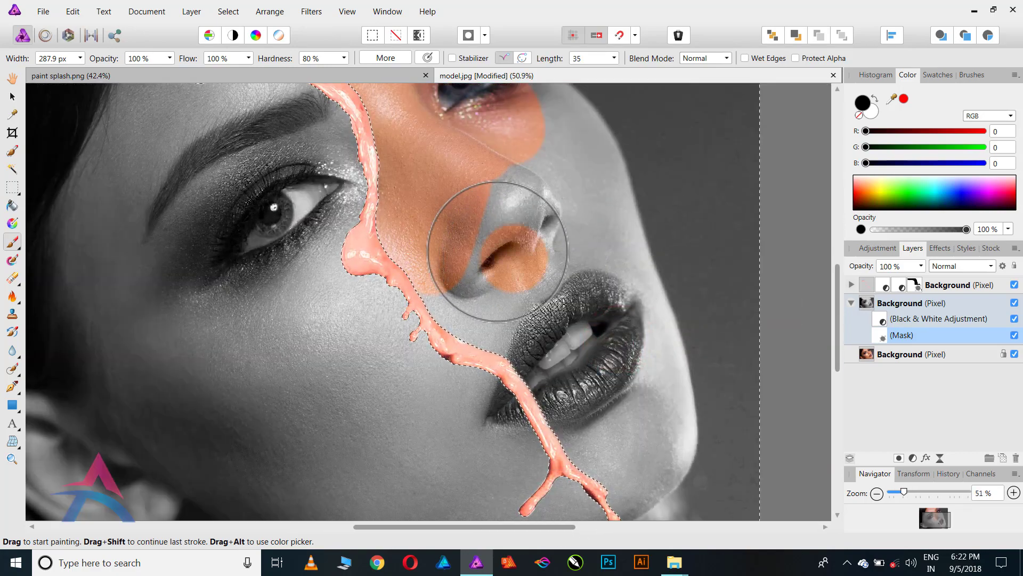
- Paint black on the mask over the nose, lips and chin beside the splash with the 287.9 px brush at 80% hardness
mouse_move(468, 317)
left_mouse_down()
mouse_move(506, 326)
mouse_move(526, 366)
mouse_move(570, 400)
mouse_move(582, 432)
left_mouse_up()
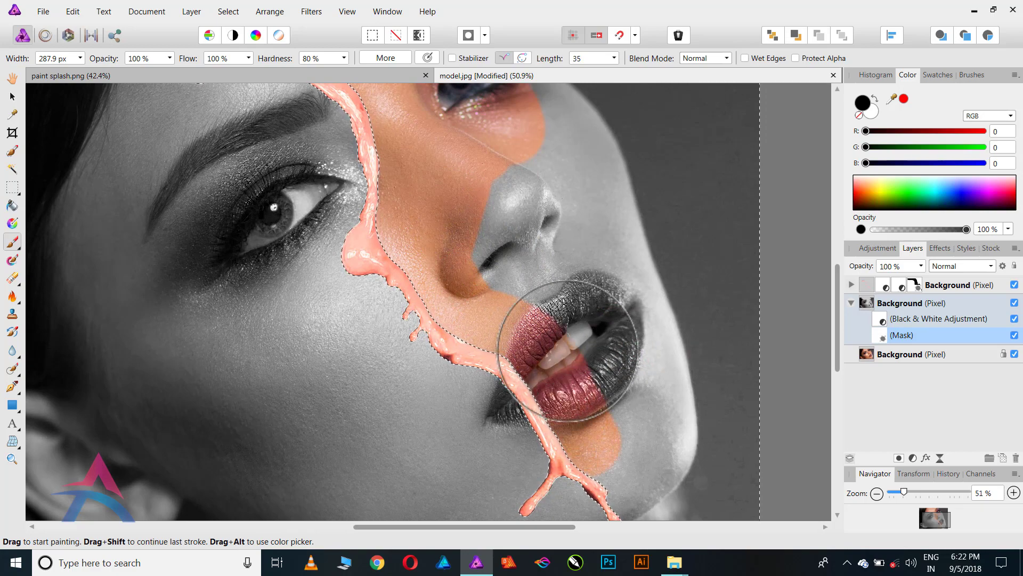
mouse_move(569, 350)
left_mouse_down()
mouse_move(506, 274)
mouse_move(478, 199)
mouse_move(536, 212)
mouse_move(555, 238)
mouse_move(625, 359)
mouse_move(619, 392)
mouse_move(639, 439)
left_mouse_up()
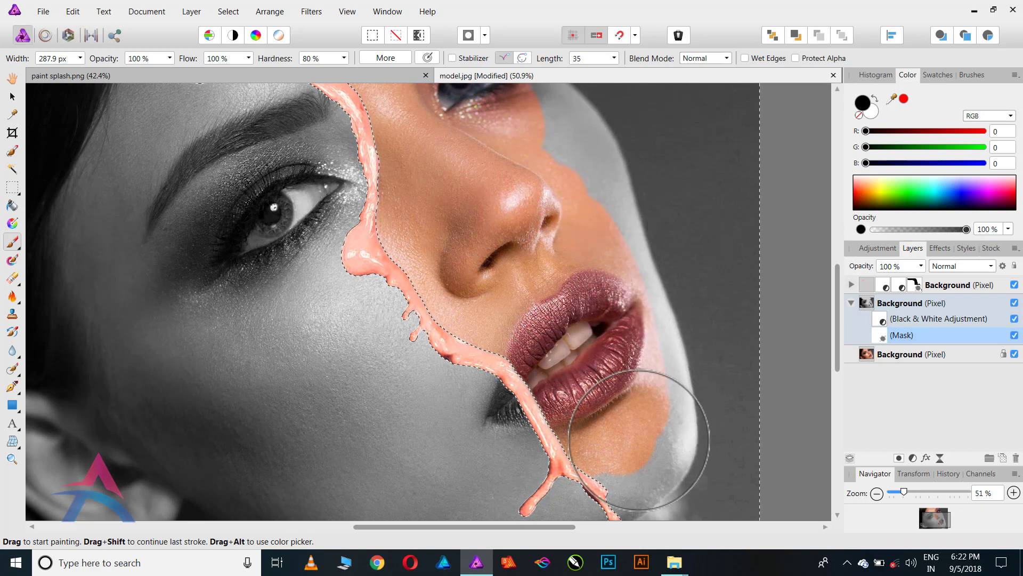
scroll(650, 331, "down", 1)
scroll(628, 417, "up", 1)
scroll(575, 348, "up", 1)
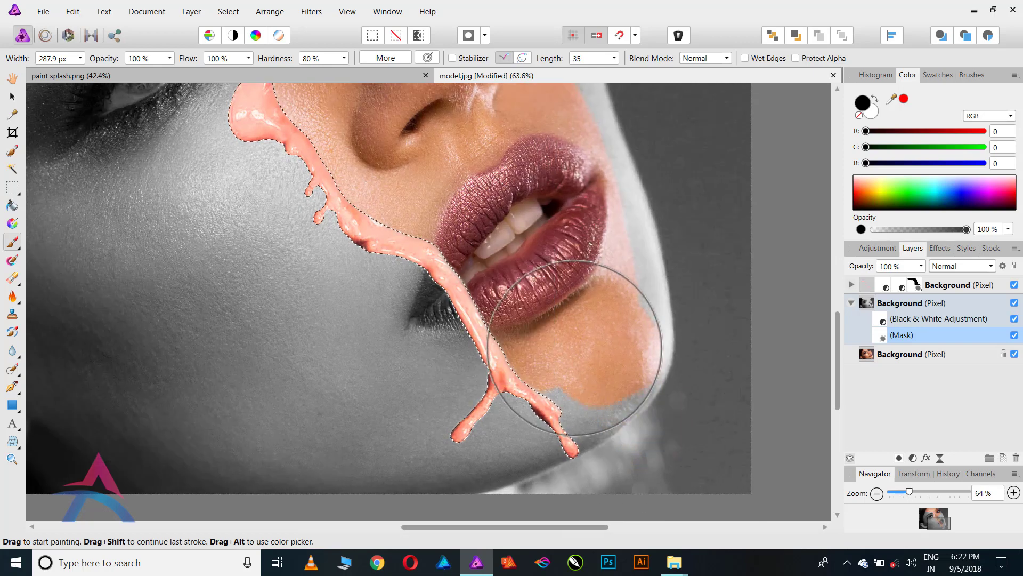
mouse_move(575, 348)
left_mouse_down()
mouse_move(599, 395)
mouse_move(632, 474)
mouse_move(737, 478)
mouse_move(711, 337)
mouse_move(754, 506)
mouse_move(739, 271)
mouse_move(702, 338)
mouse_move(633, 267)
mouse_move(613, 173)
mouse_move(626, 247)
mouse_move(687, 344)
mouse_move(616, 286)
left_mouse_up()
- Paint black on the mask over the remaining cheek edge, the background beside the face and the hair above the splash
scroll(646, 387, "down", 4)
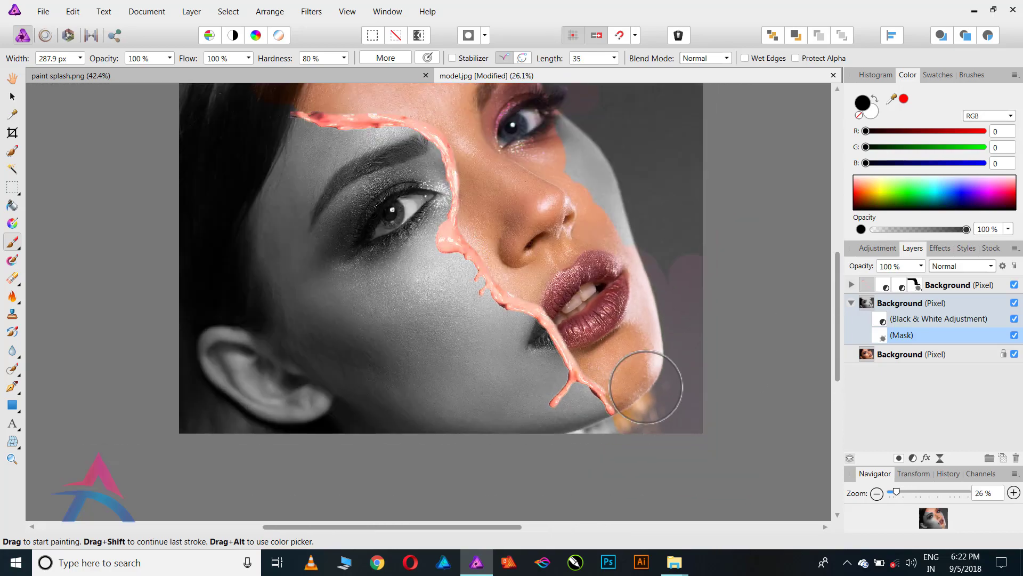
scroll(646, 387, "down", 2)
scroll(554, 240, "up", 5)
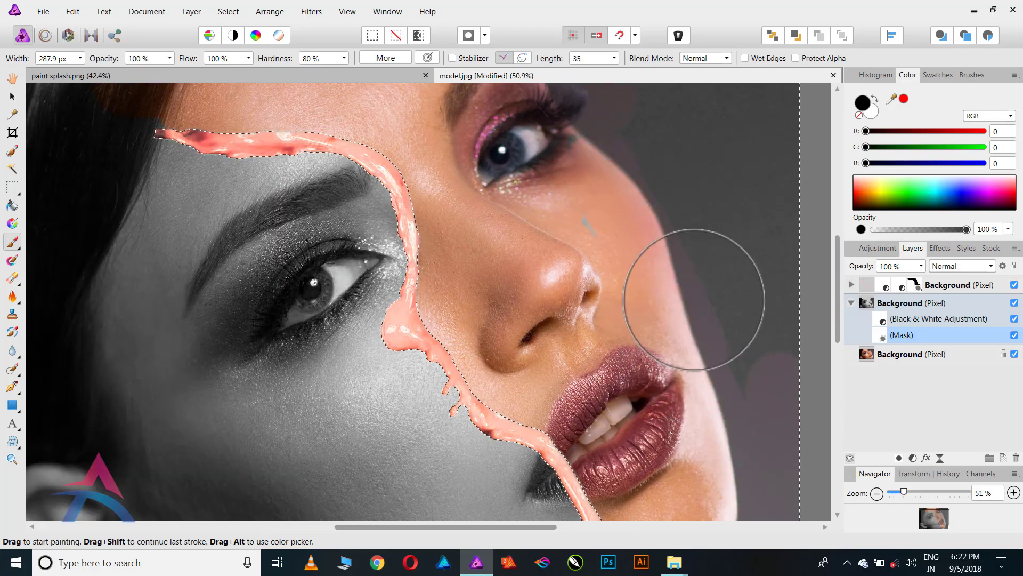
mouse_move(694, 299)
left_mouse_down()
mouse_move(570, 192)
mouse_move(627, 139)
mouse_move(547, 107)
mouse_move(828, 142)
mouse_move(817, 259)
mouse_move(778, 76)
mouse_move(748, 127)
mouse_move(791, 388)
mouse_move(716, 310)
mouse_move(771, 437)
mouse_move(730, 280)
mouse_move(741, 329)
left_mouse_up()
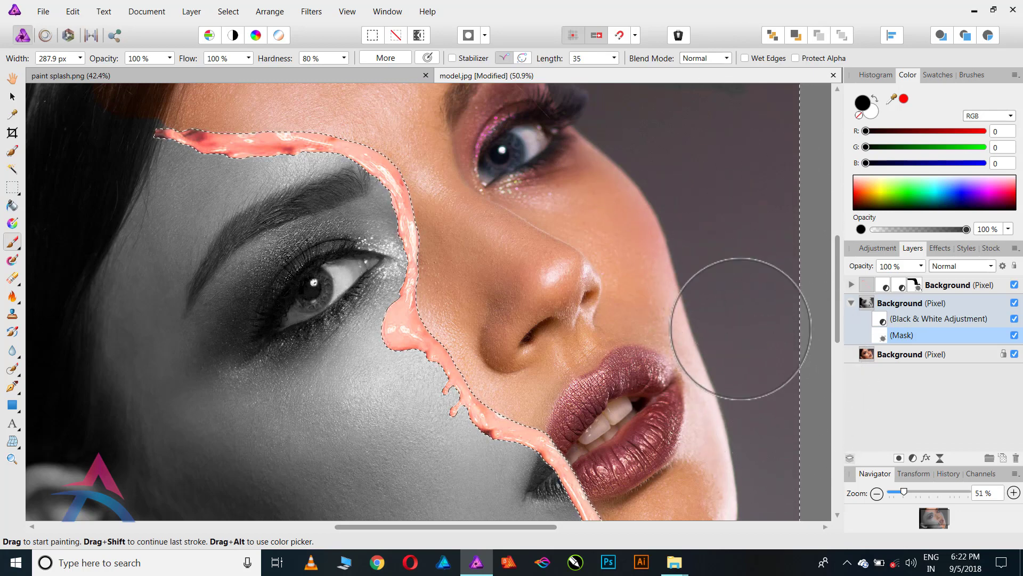
scroll(686, 393, "down", 3)
scroll(526, 239, "up", 1)
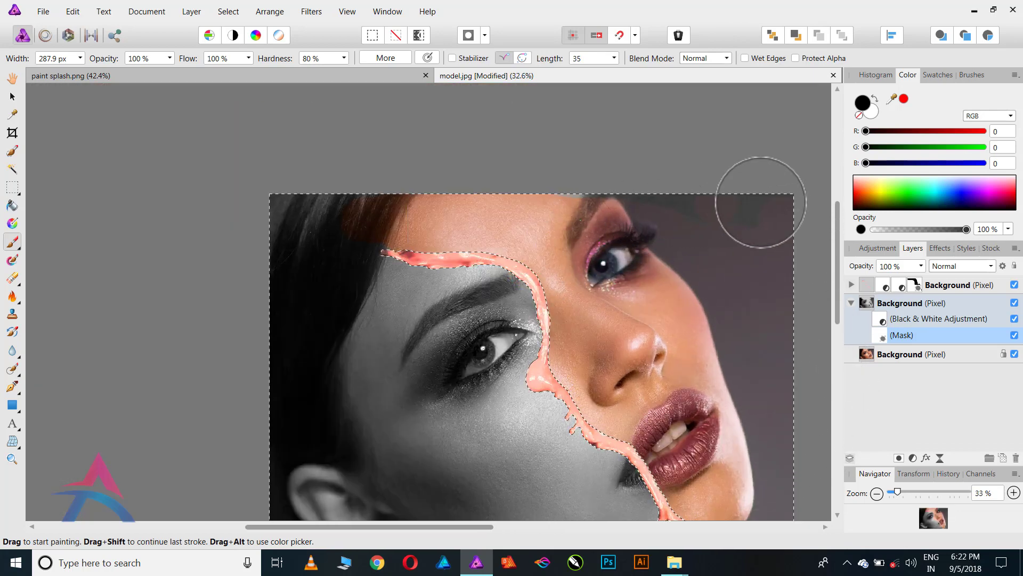
mouse_move(761, 202)
left_mouse_down()
mouse_move(587, 213)
mouse_move(752, 209)
mouse_move(317, 188)
mouse_move(372, 186)
mouse_move(234, 206)
mouse_move(351, 206)
mouse_move(376, 226)
mouse_move(340, 259)
mouse_move(285, 281)
mouse_move(297, 225)
left_mouse_up()
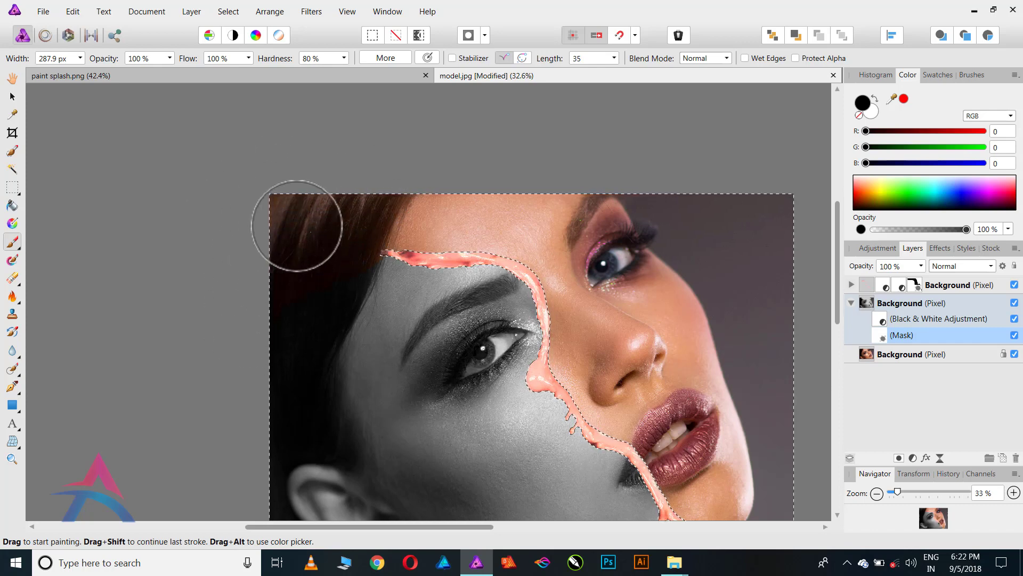
scroll(238, 178, "down", 2)
scroll(431, 411, "up", 1)
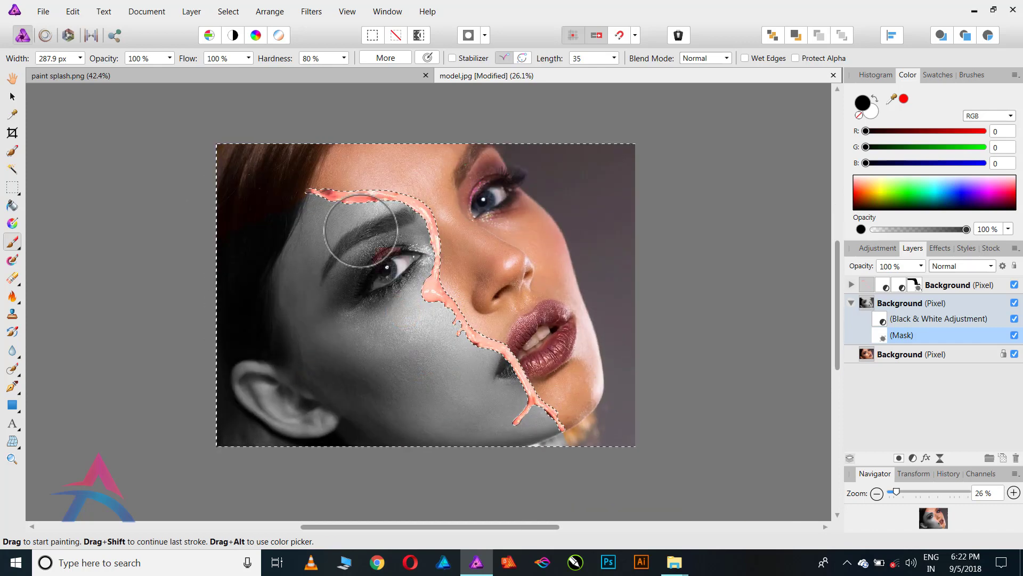
scroll(360, 230, "up", 1)
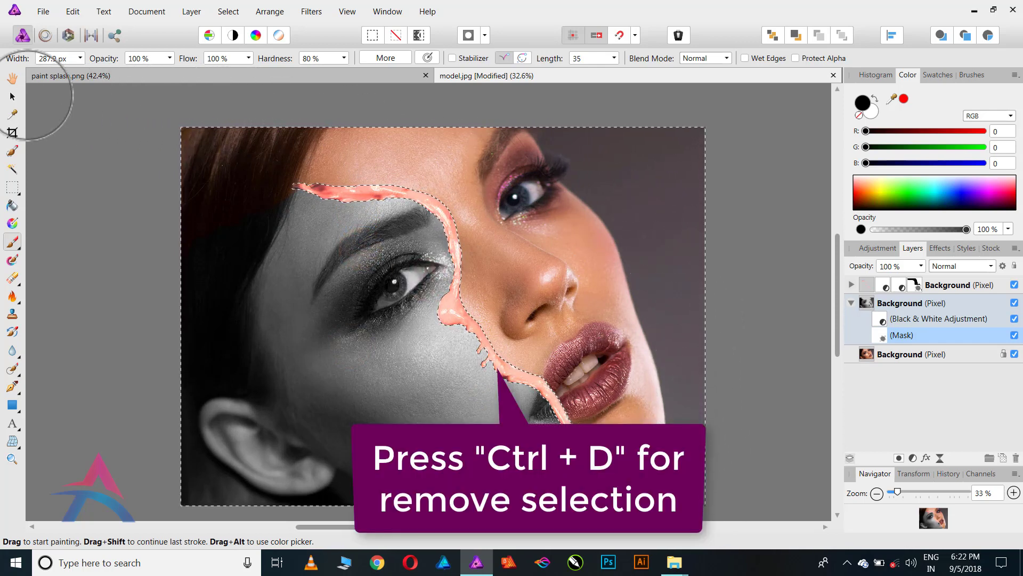
- Remove the pixel selection and deselect all layers
left_click(12, 96)
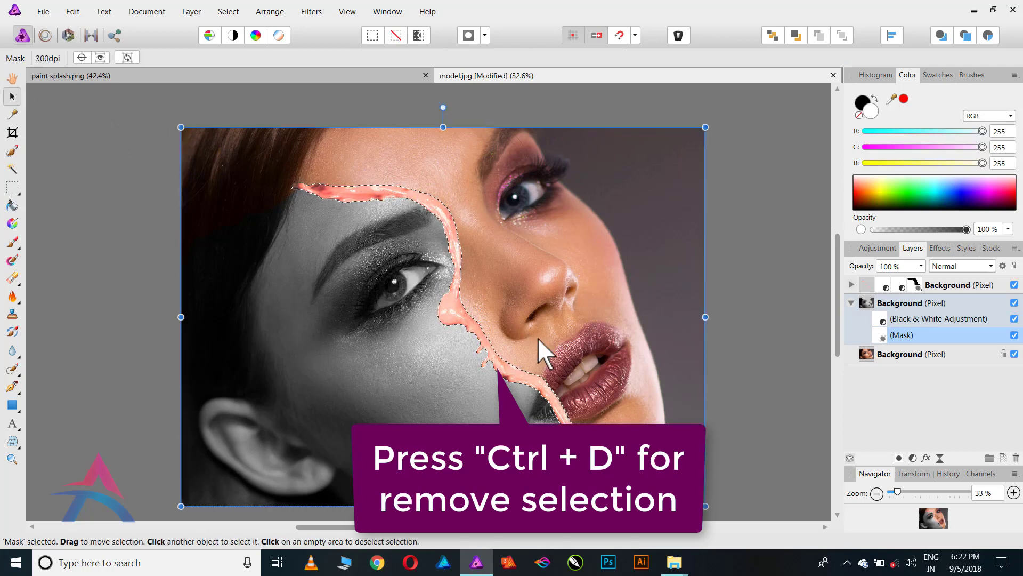
key("ctrl+d")
left_click(762, 299)
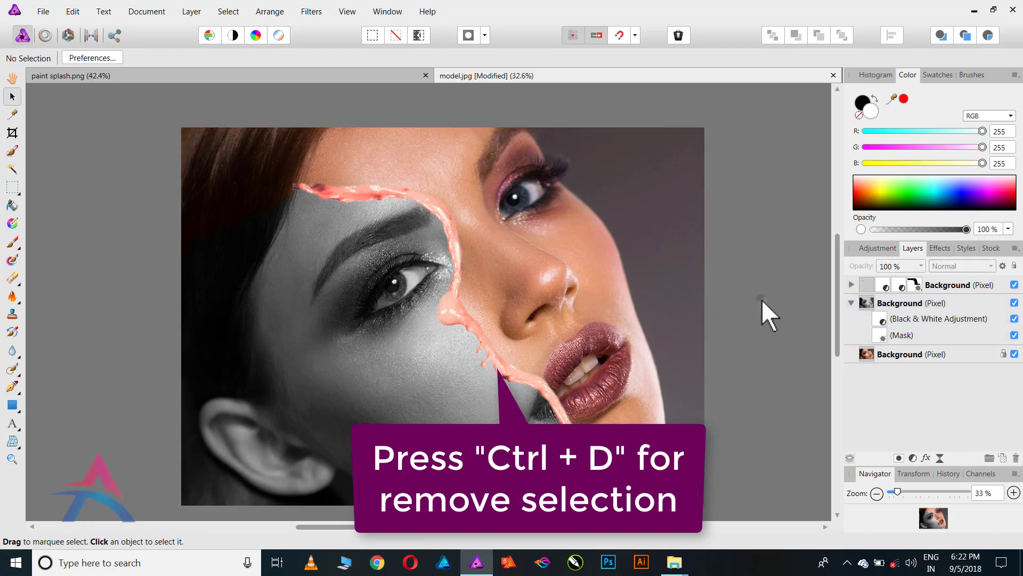
- Add an Outer Shadow layer effect to the splash layer with a 0.9 px radius and 19.2 px offset
left_click(454, 315)
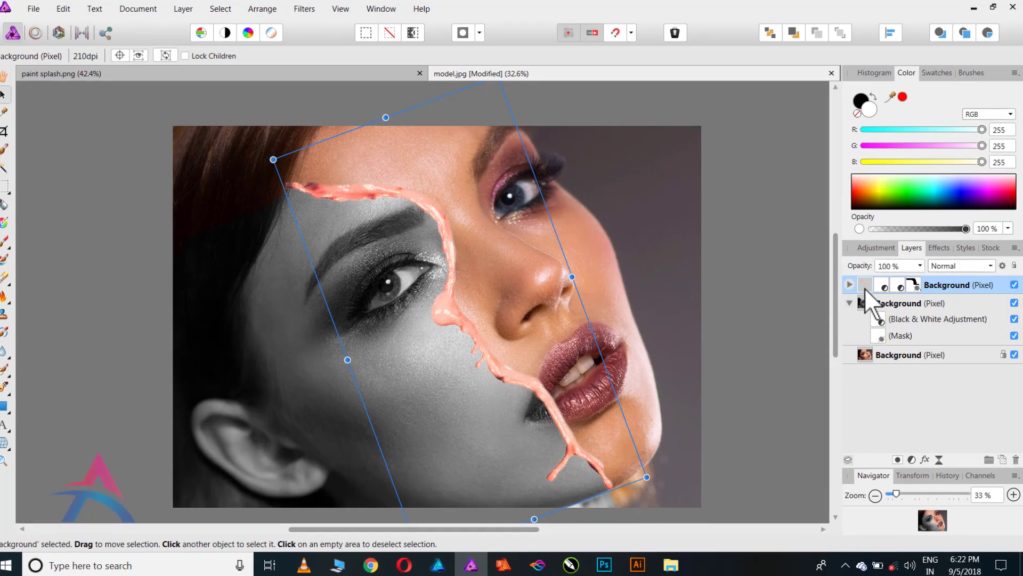
left_click(851, 302)
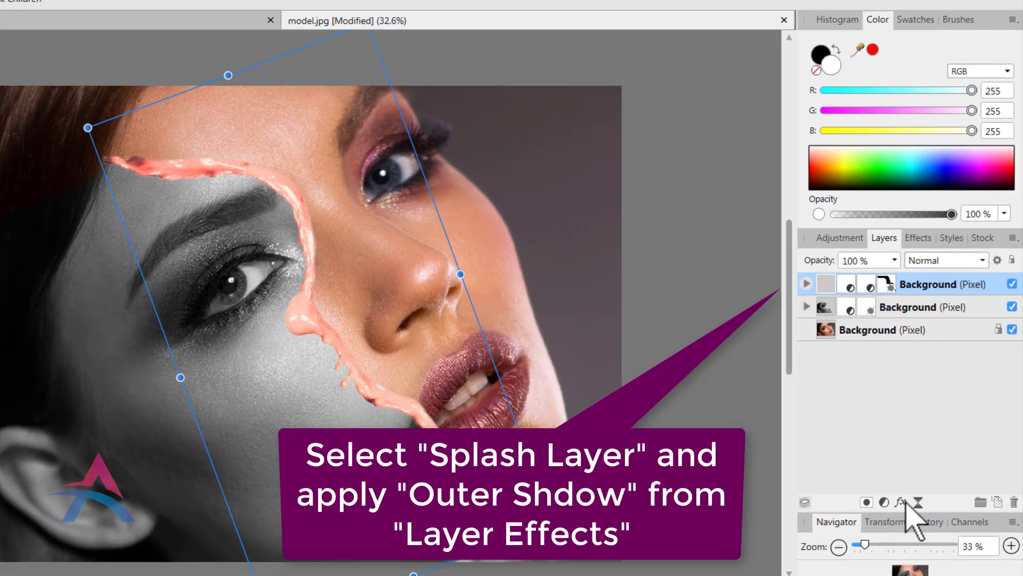
left_click(901, 502)
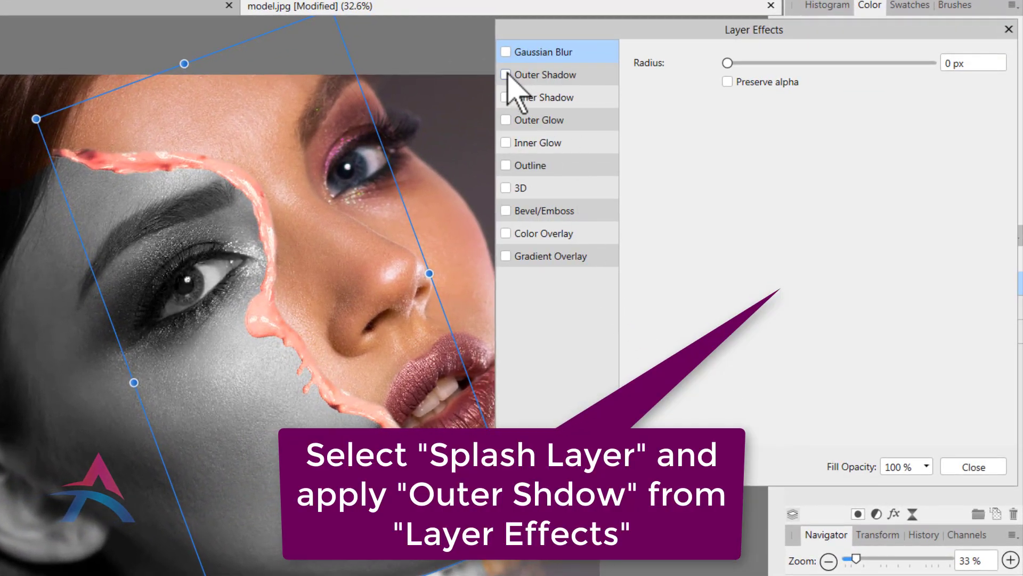
left_click(505, 74)
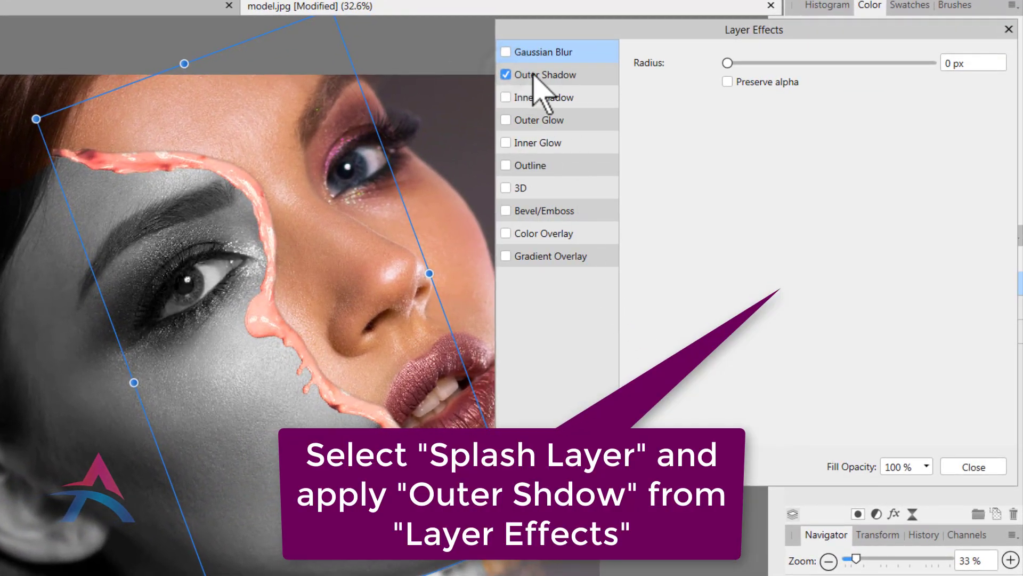
left_click(534, 75)
left_click_drag(729, 107, 838, 134)
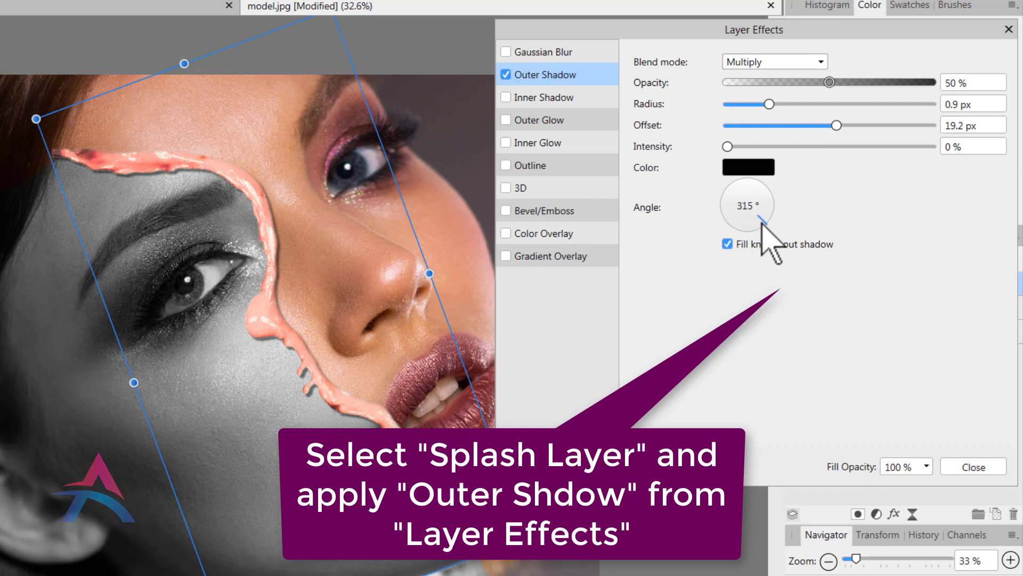
- Refine the splash's outer shadow to angle 225°, radius 0.4 px, intensity 23%, opacity 30% and offset 15.2 px, and close the effects
left_click_drag(762, 223, 707, 221)
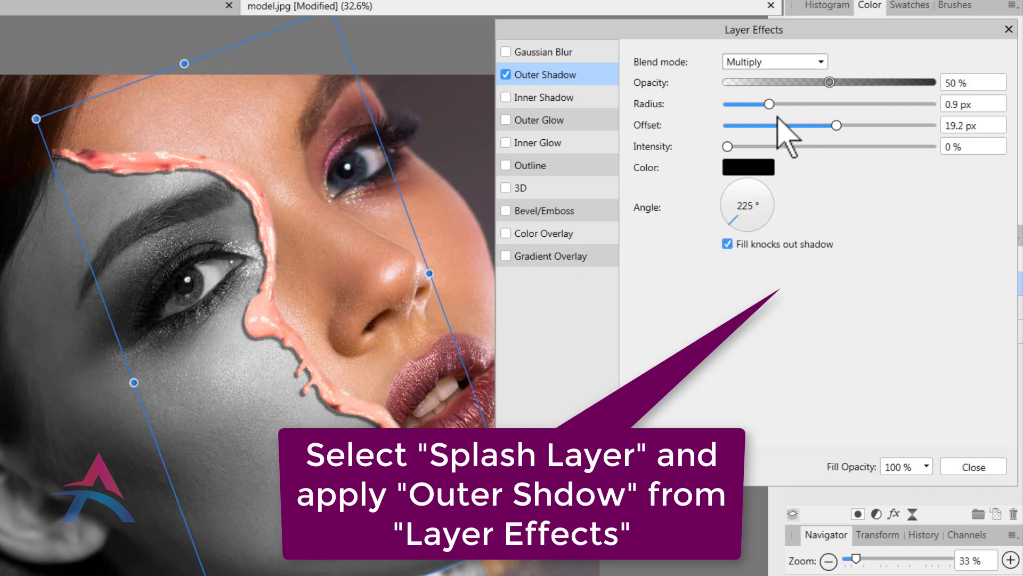
left_click_drag(769, 104, 757, 104)
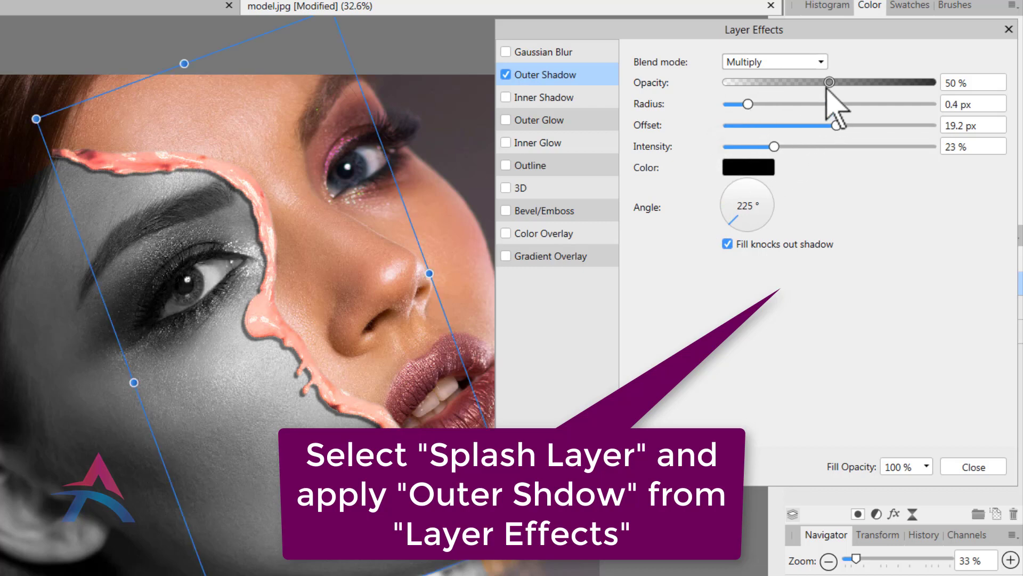
left_click_drag(827, 85, 774, 91)
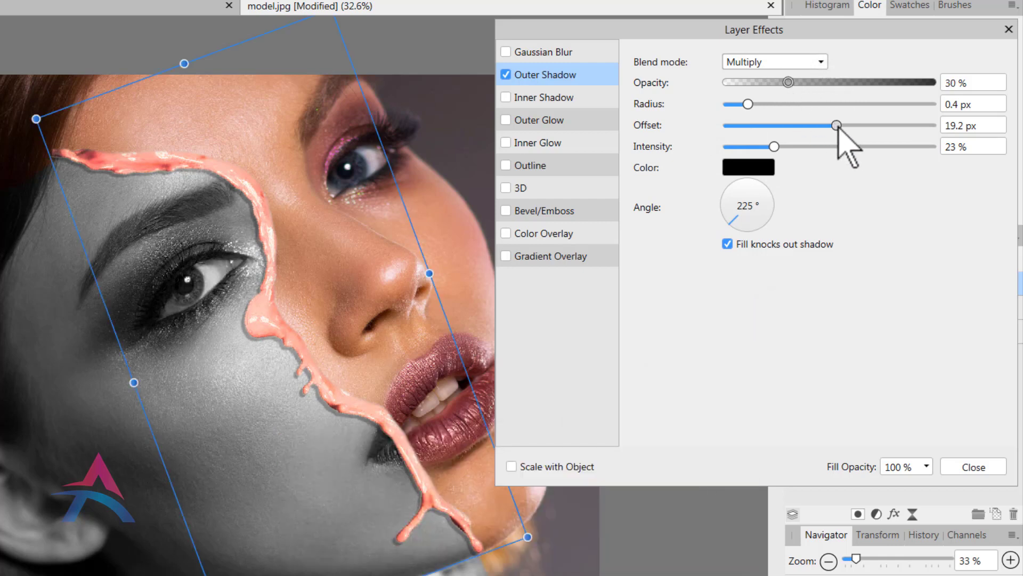
left_click_drag(836, 125, 809, 127)
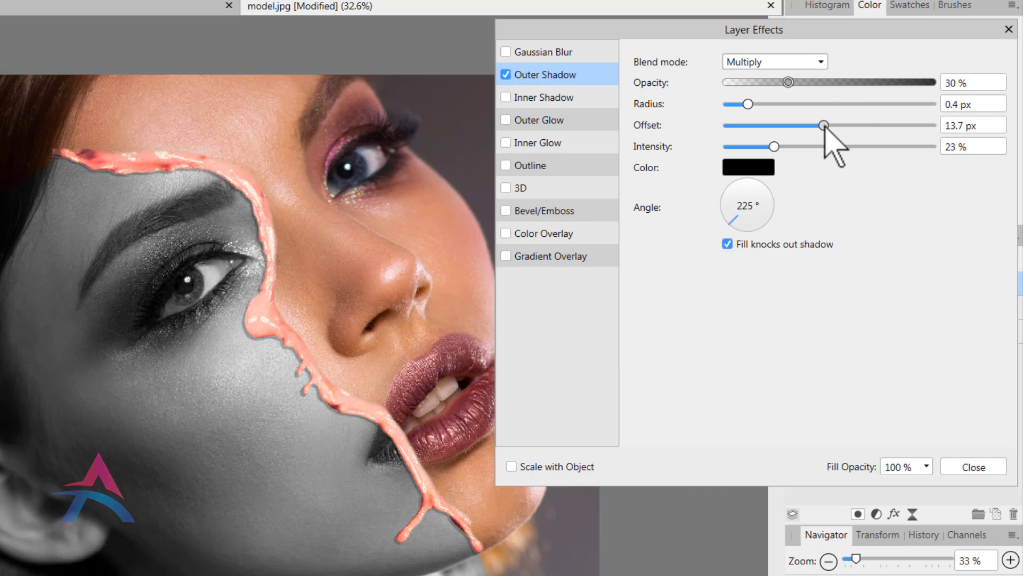
left_click(1008, 29)
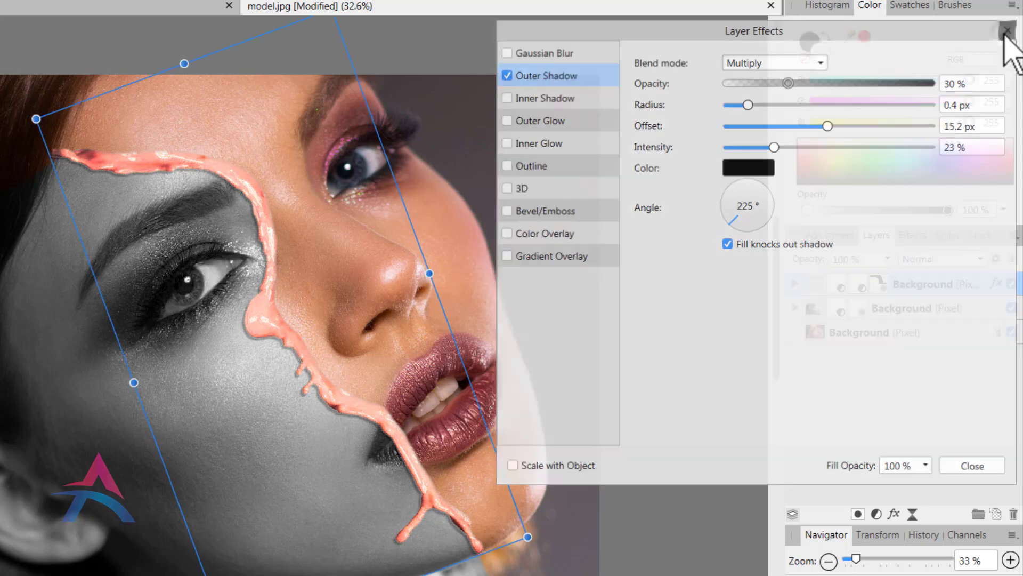
left_click(746, 219)
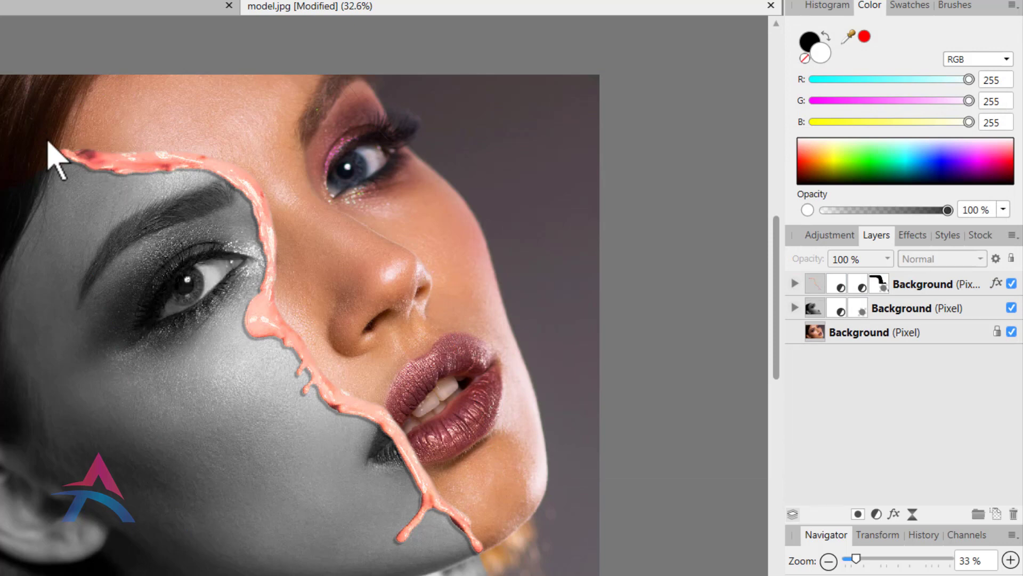
- Soften the splash's blunt tip at the hairline with a 210.2 px Erase Brush at 22% hardness, and return to the Move tool
scroll(47, 141, "up", 5)
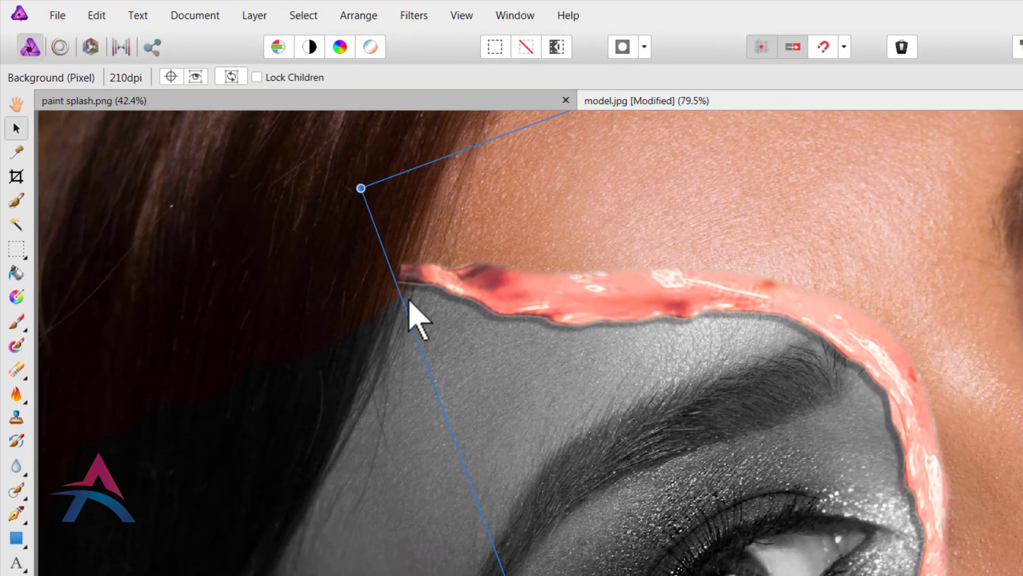
left_click(20, 370)
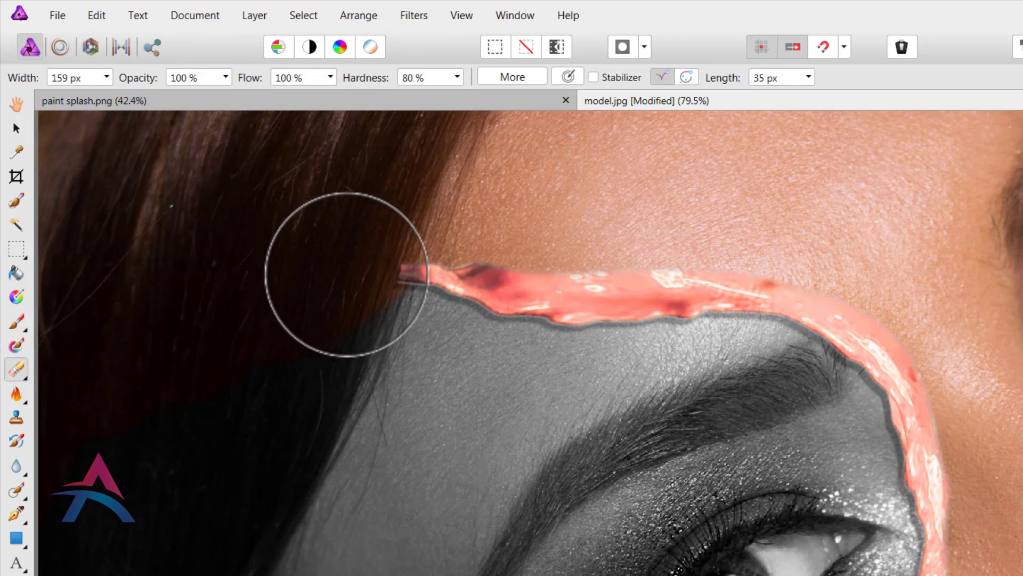
left_click_drag(312, 269, 411, 251)
key("ctrl+z")
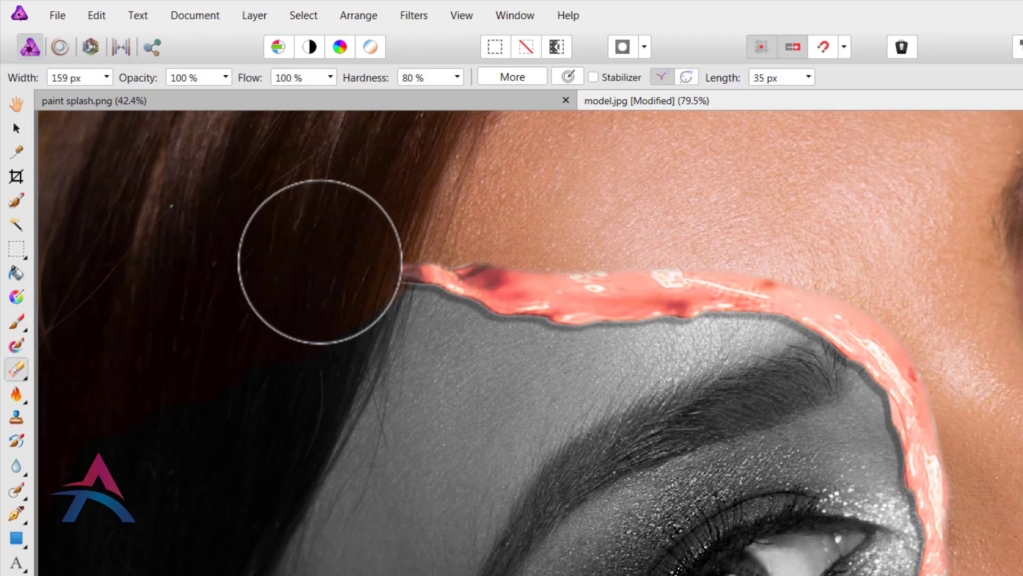
key("bracketright")
key("bracketright")
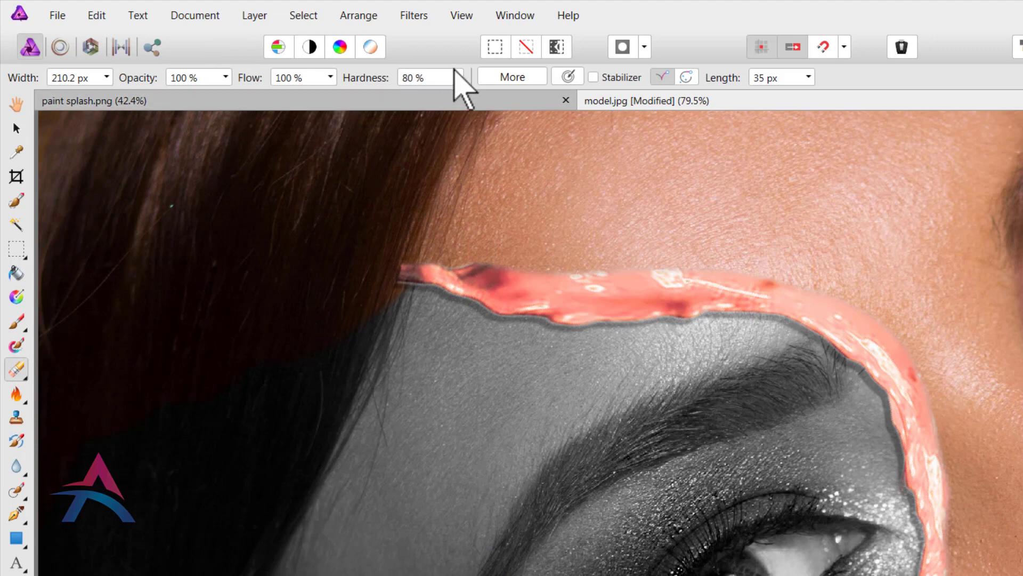
left_click_drag(448, 99, 394, 111)
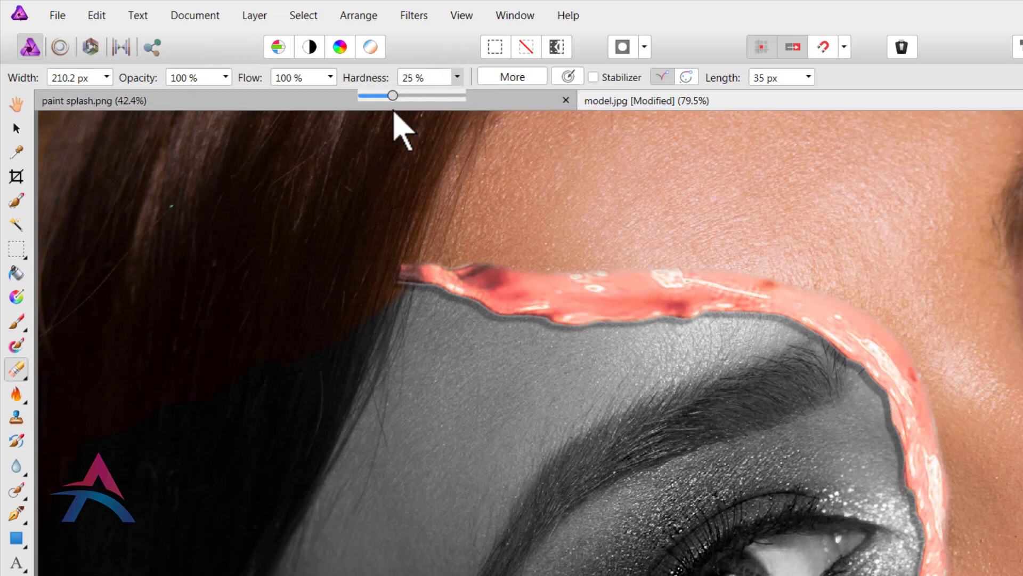
left_click(369, 257)
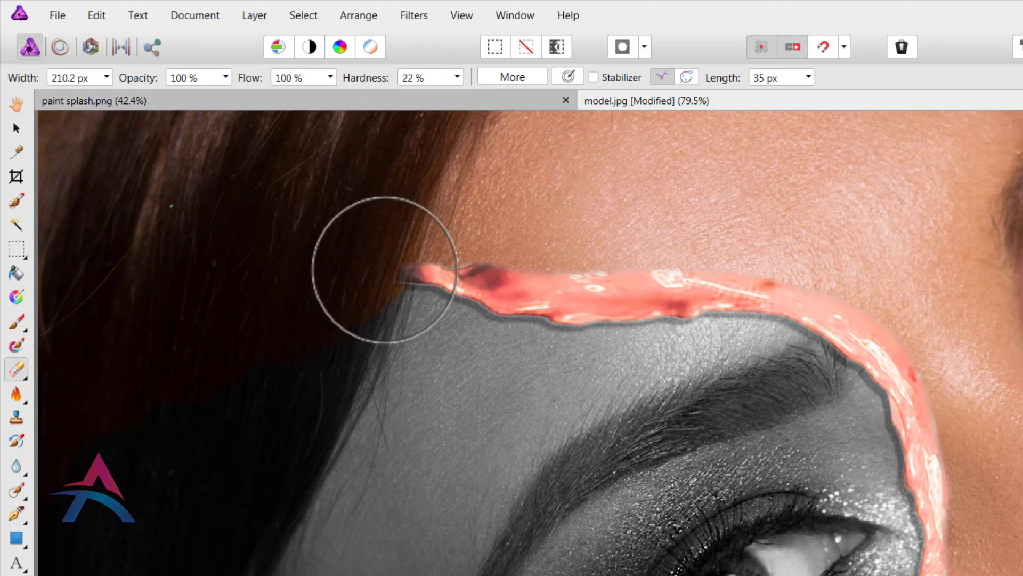
mouse_move(344, 306)
left_mouse_down()
mouse_move(417, 228)
mouse_move(350, 269)
mouse_move(402, 246)
mouse_move(331, 299)
mouse_move(397, 256)
mouse_move(346, 270)
mouse_move(362, 254)
left_mouse_up()
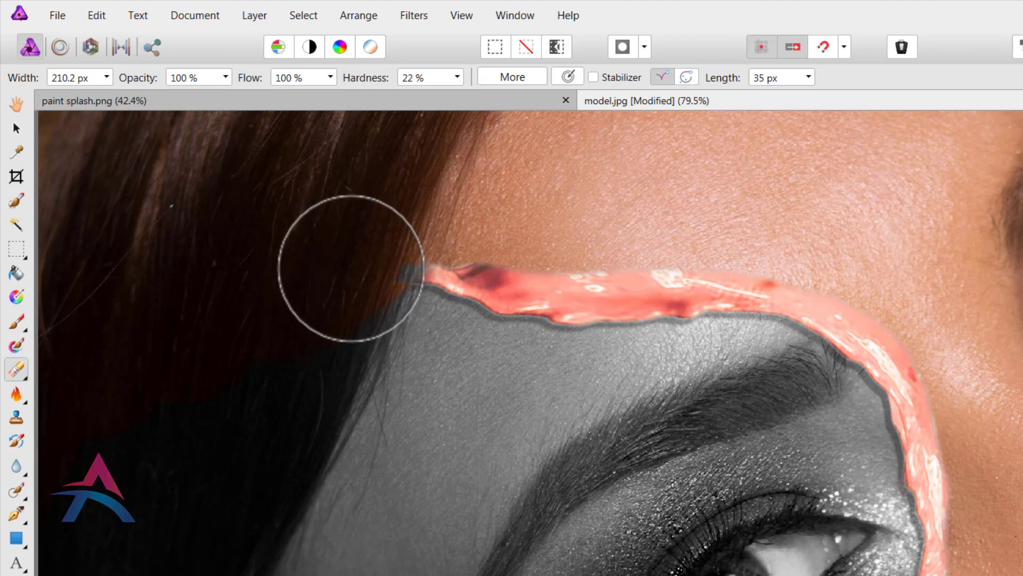
scroll(346, 269, "down", 4)
scroll(490, 366, "down", 2)
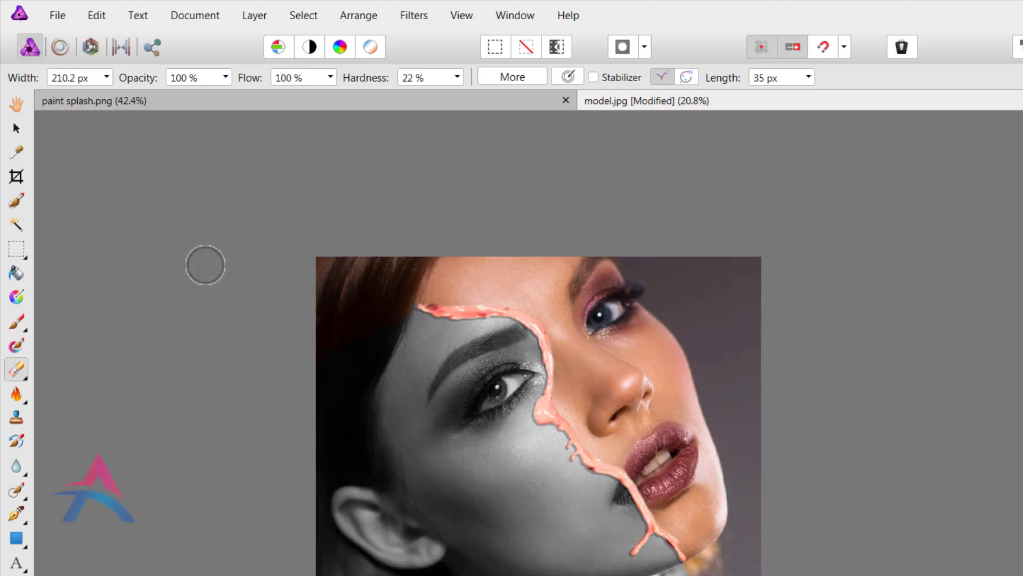
left_click(15, 127)
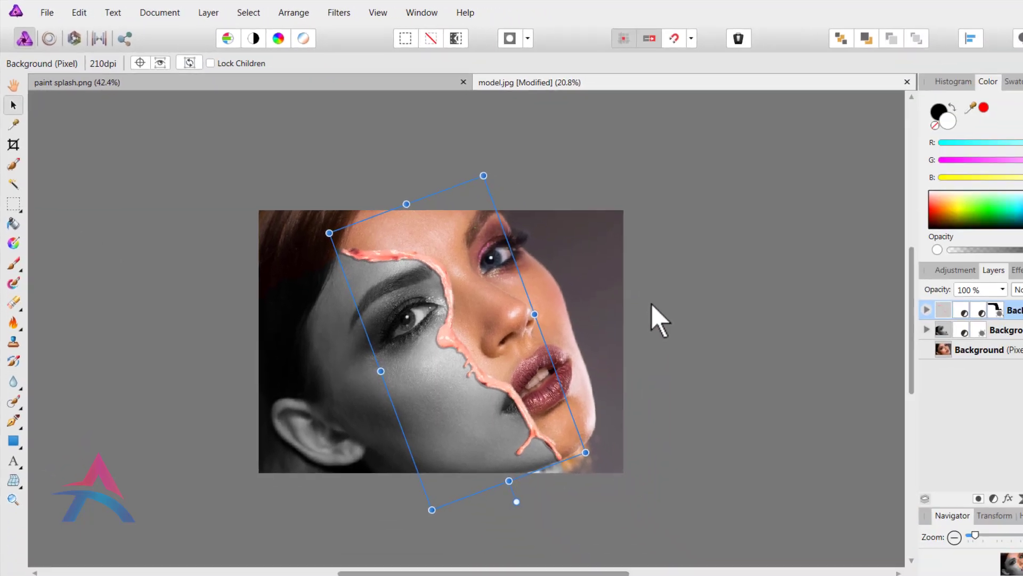
- Group the paint splash layer with the black-and-white face layer and deselect everything
left_click(981, 422)
left_click(868, 283)
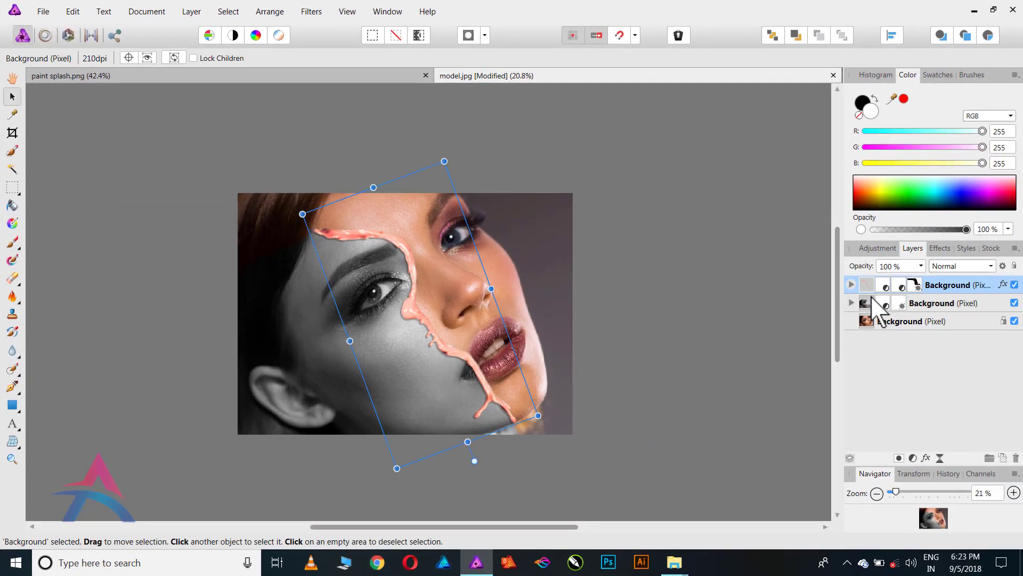
left_click(872, 301, "shift")
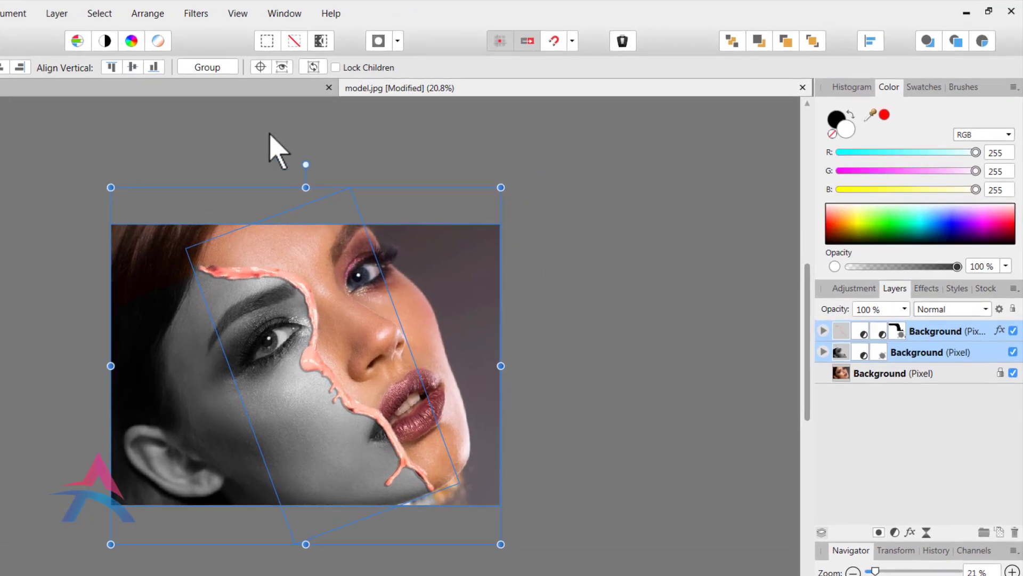
left_click(273, 61)
left_click(535, 238)
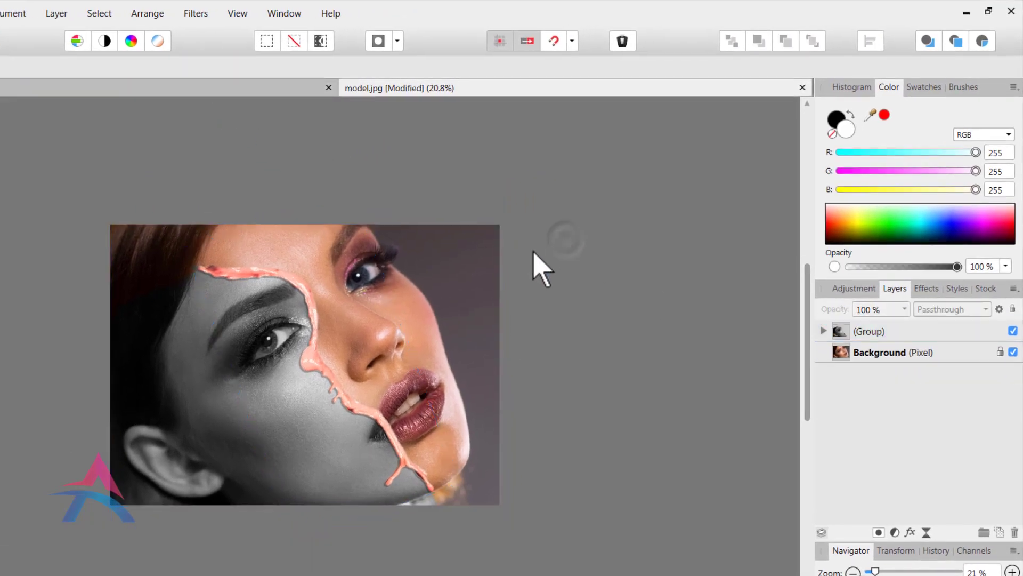
- Merge the visible layers into a new pixel layer, hide the group beneath it and select the merged layer
scroll(250, 379, "up", 2)
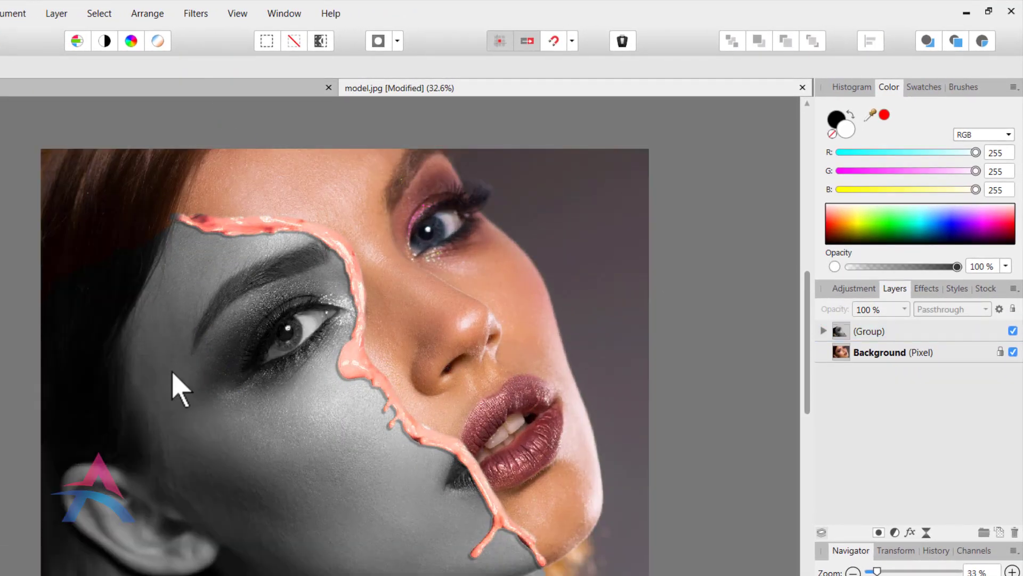
left_click(49, 14)
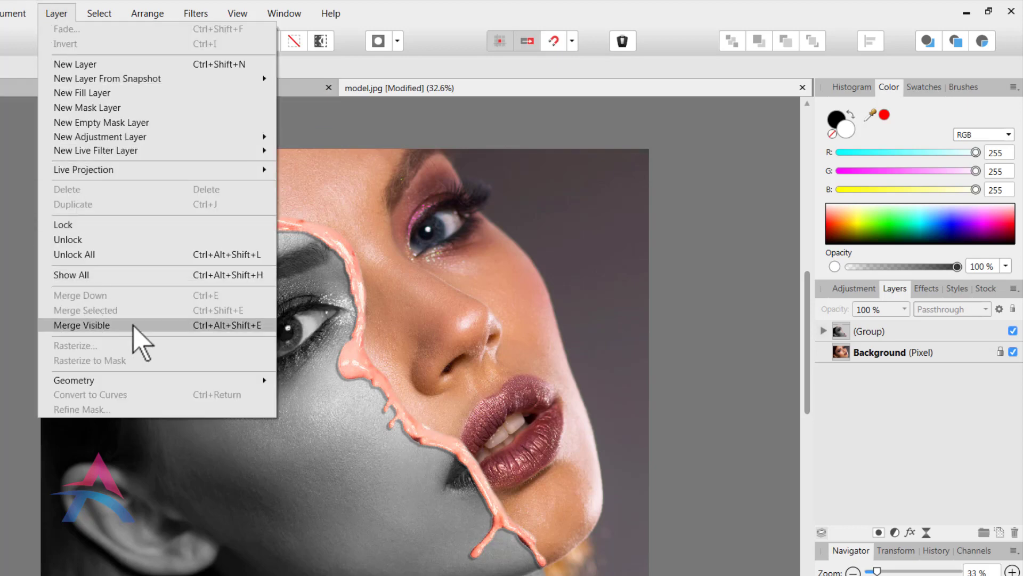
left_click(108, 326)
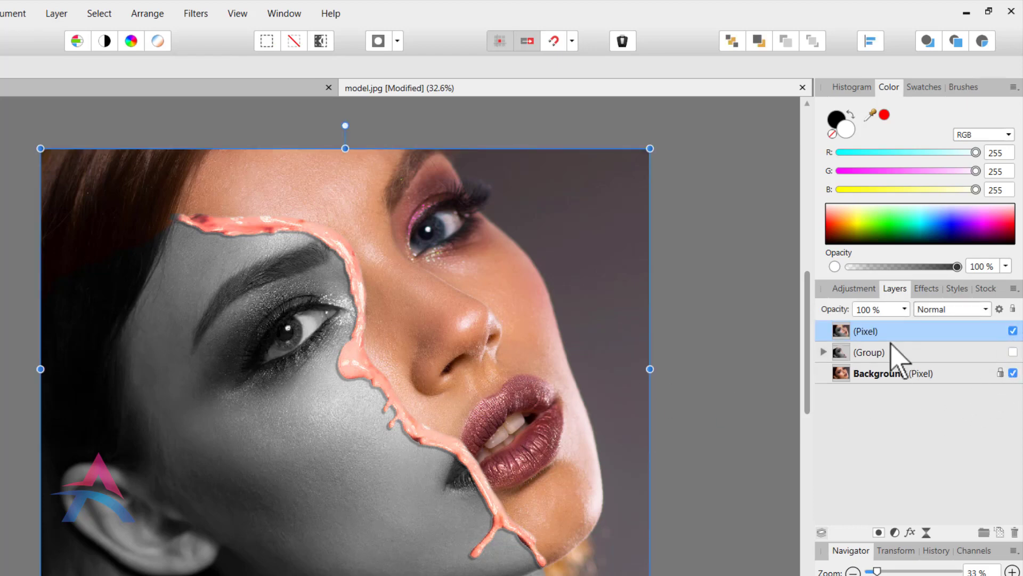
left_click(841, 333)
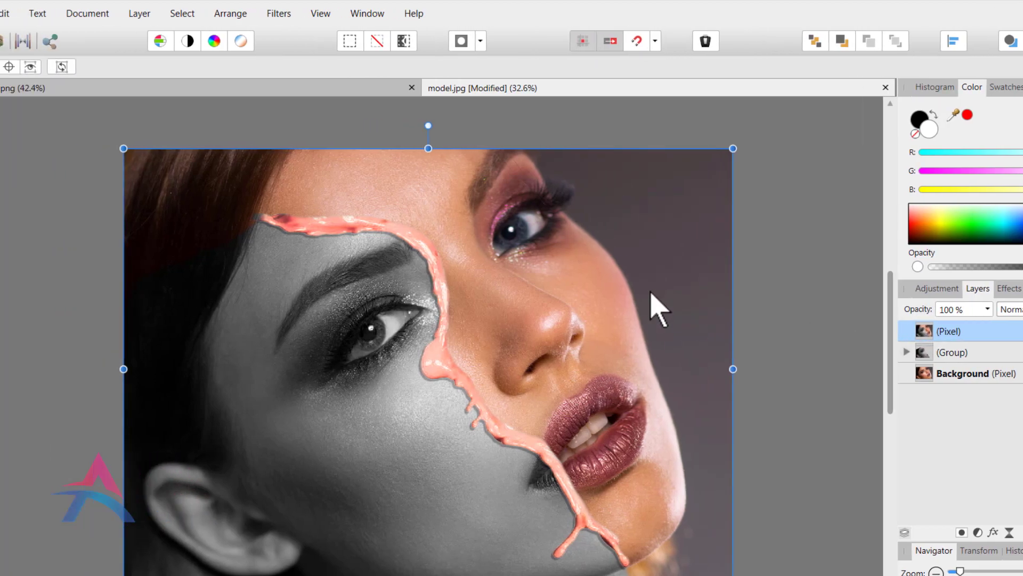
- Clone forehead skin over the splash's tip and upper edge near the hairline with a 110.1 px Clone Brush
scroll(340, 251, "up", 5)
scroll(506, 251, "up", 2)
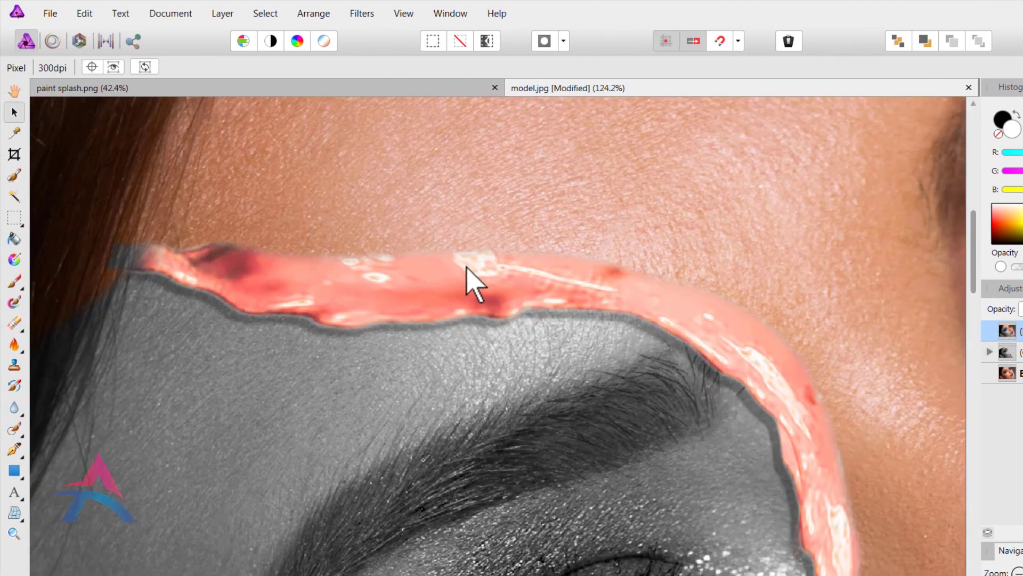
left_click(15, 366)
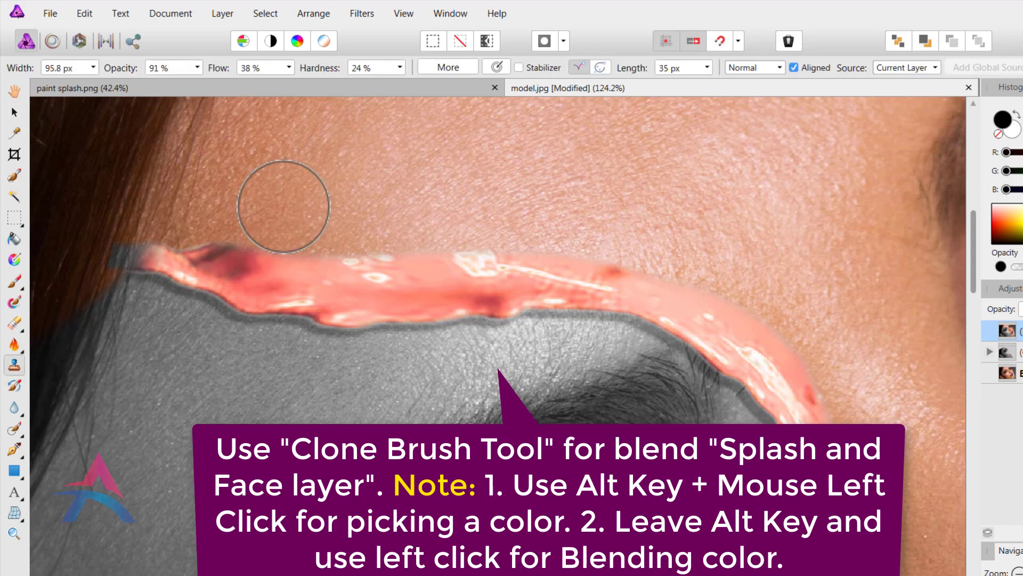
left_click(136, 209, "alt")
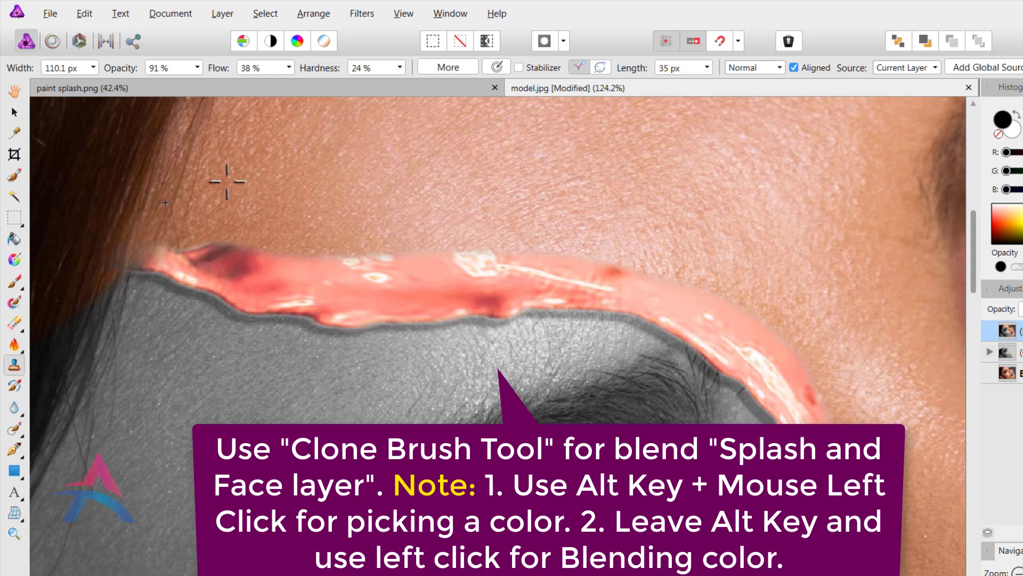
mouse_move(189, 237)
left_mouse_down()
mouse_move(183, 229)
mouse_move(329, 258)
left_mouse_up()
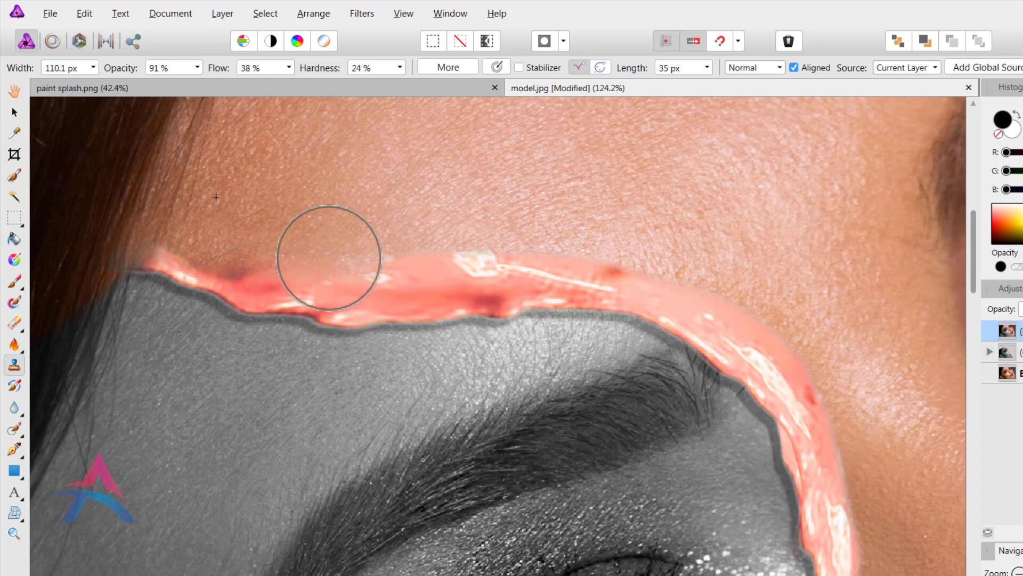
- Thin the splash's upper edge across the forehead by cloning skin over it with a 145.6 px brush
key("bracketright")
key("bracketright")
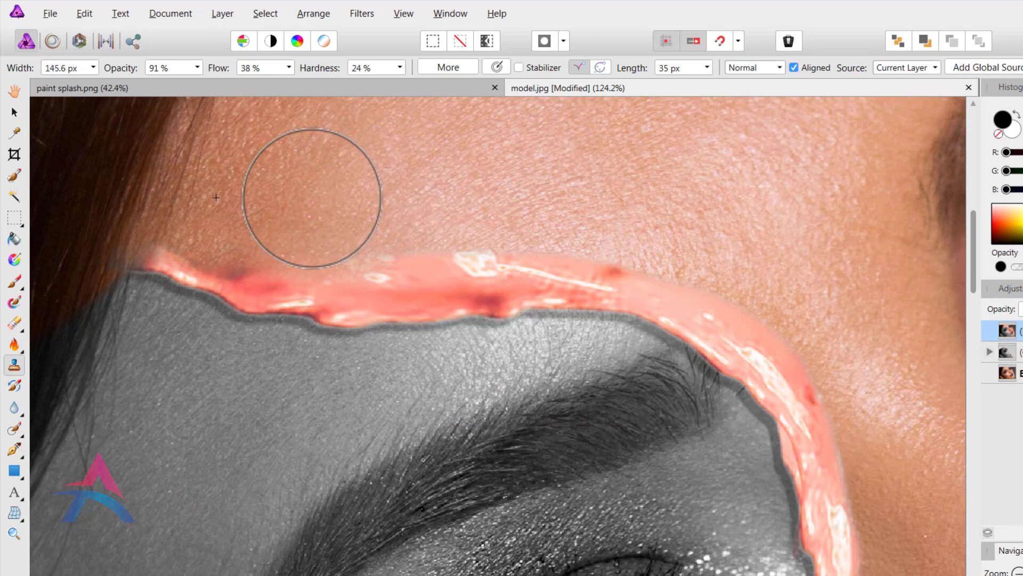
mouse_move(235, 238)
left_mouse_down()
mouse_move(278, 260)
mouse_move(394, 257)
mouse_move(499, 237)
mouse_move(415, 249)
mouse_move(581, 245)
mouse_move(367, 263)
mouse_move(295, 242)
mouse_move(695, 247)
mouse_move(543, 260)
mouse_move(731, 280)
left_mouse_up()
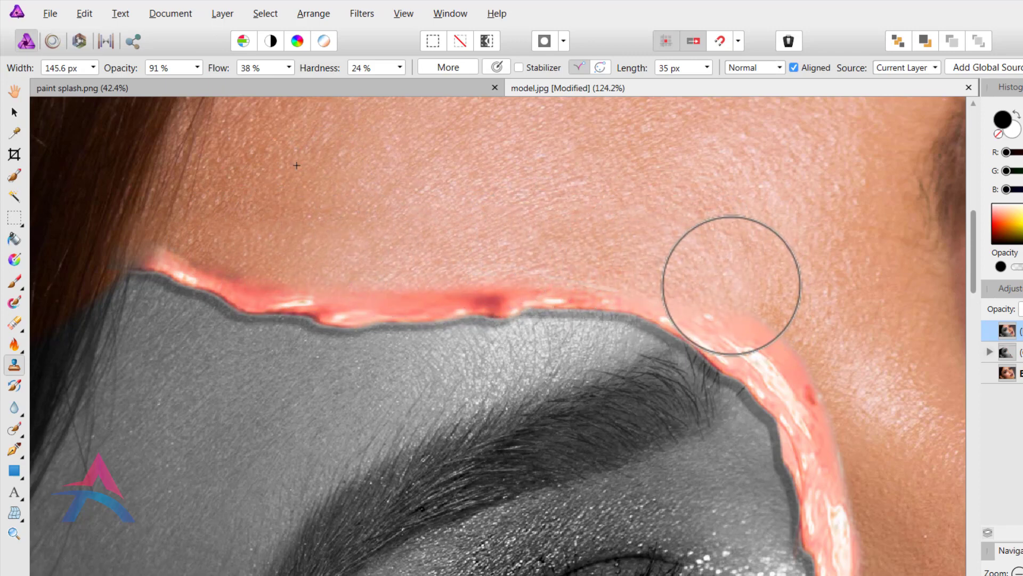
- Clone skin over the colour-side edge of the splash along the nose bridge and over its rounded bulge below the inner eye corner
left_click_drag(501, 234, 234, 189)
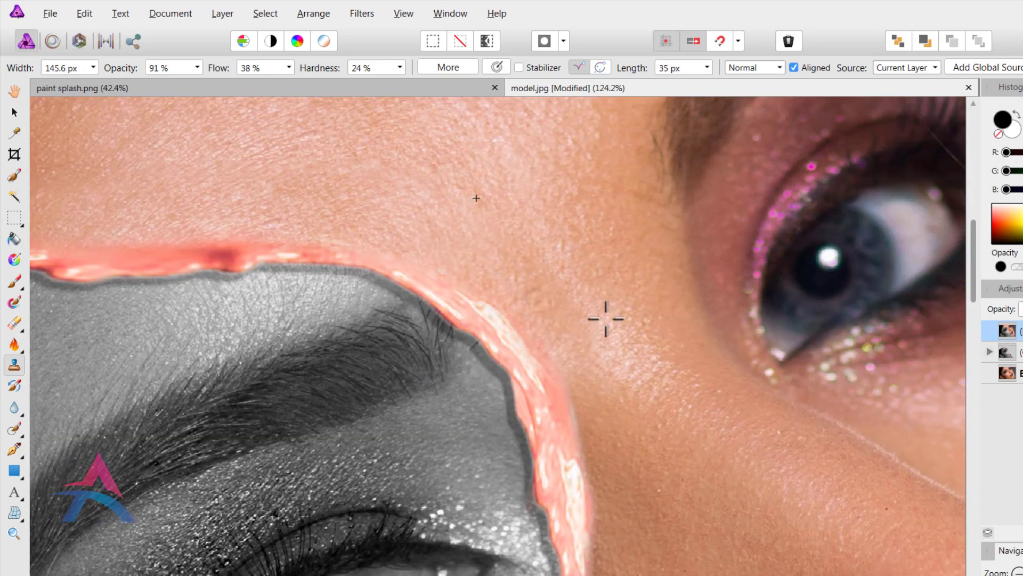
left_click_drag(605, 319, 474, 189)
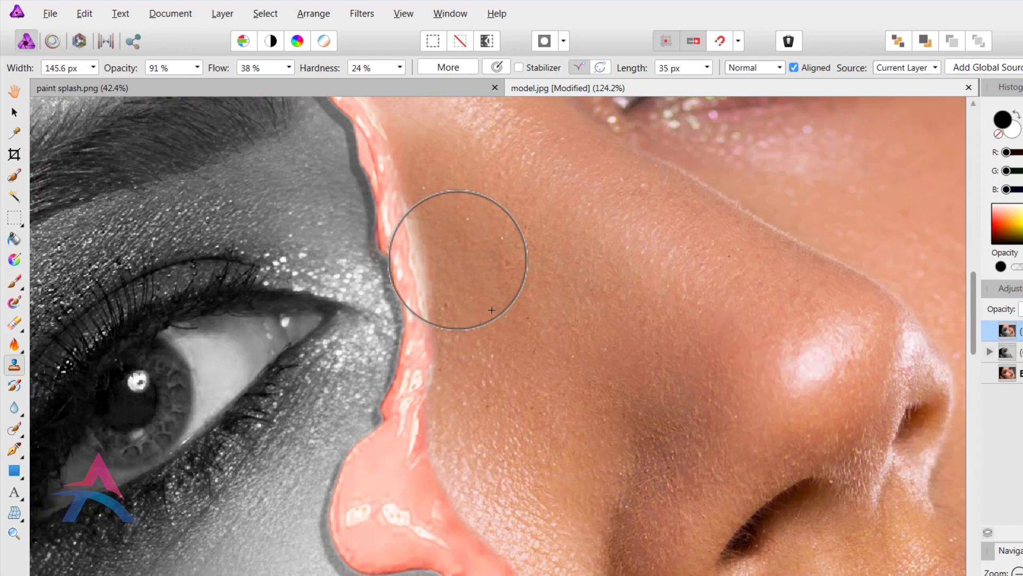
scroll(457, 273, "down", 3)
key("bracketright")
key("bracketright")
mouse_move(419, 355)
left_mouse_down()
mouse_move(497, 372)
mouse_move(498, 345)
mouse_move(438, 332)
mouse_move(393, 357)
mouse_move(433, 306)
mouse_move(400, 396)
left_mouse_up()
- Clone cheek skin over the colour-side edge of the splash from the bulge to the upper lip with a 133 px brush
key("bracketleft")
key("bracketleft")
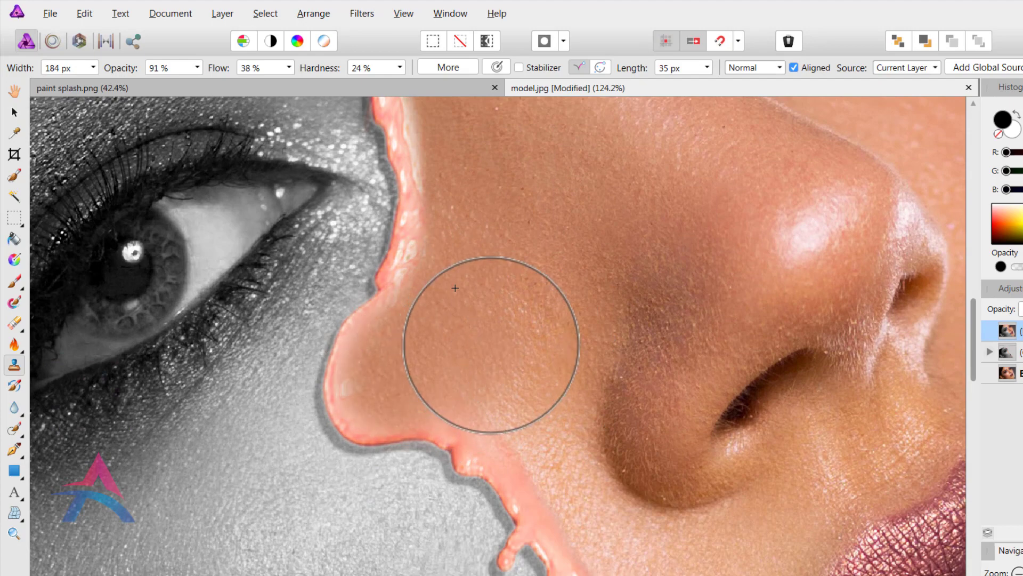
key("bracketleft")
key("bracketleft")
left_click_drag(631, 537, 498, 313)
left_click(434, 240, "alt")
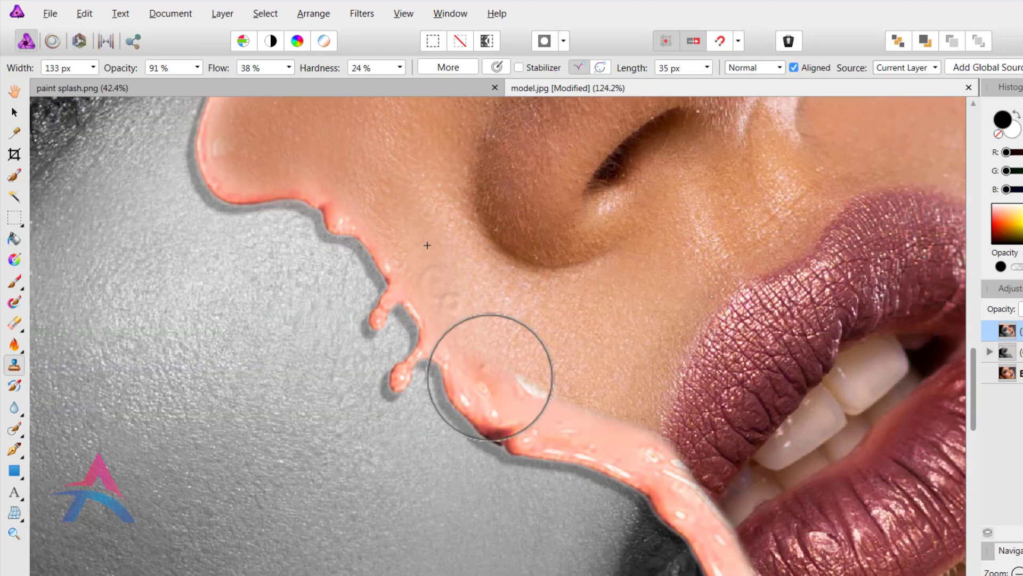
left_click(514, 350, "alt")
mouse_move(634, 448)
left_mouse_down()
mouse_move(442, 354)
mouse_move(426, 329)
left_mouse_up()
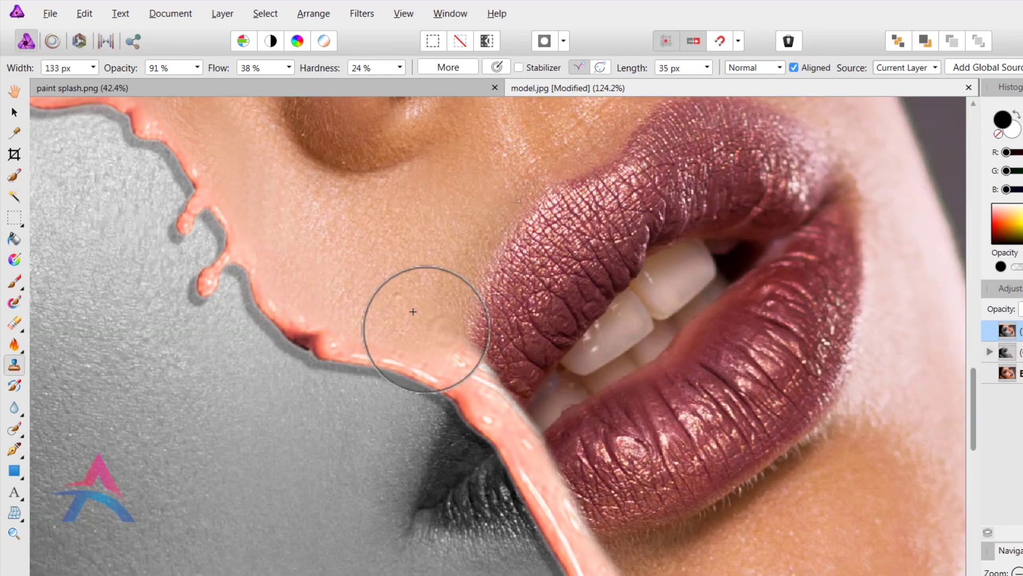
- Clone lip texture over the wide part of the splash where it crosses the corner of the mouth
left_click(499, 328, "alt")
left_click_drag(493, 384, 502, 398)
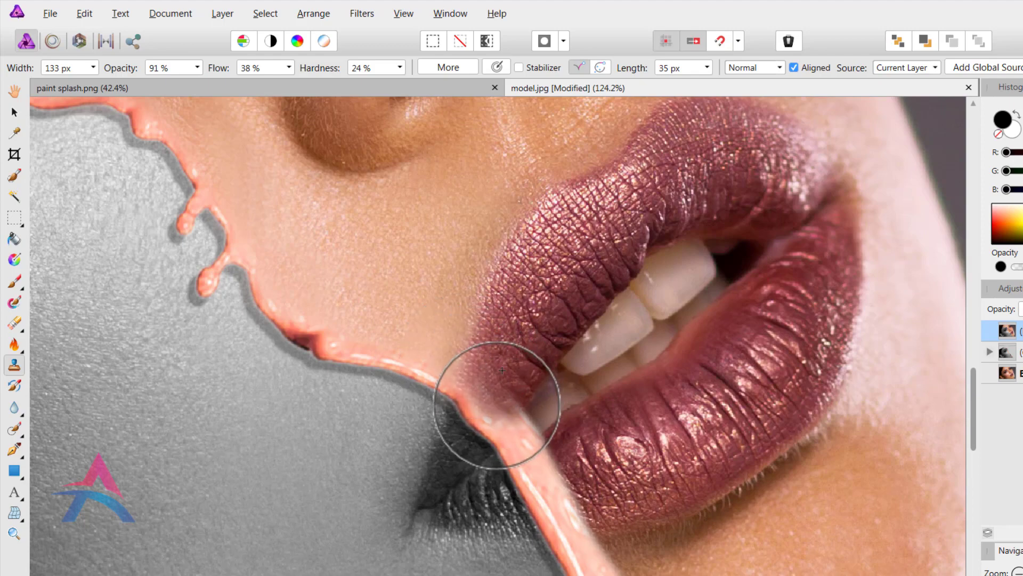
left_click_drag(581, 453, 564, 349)
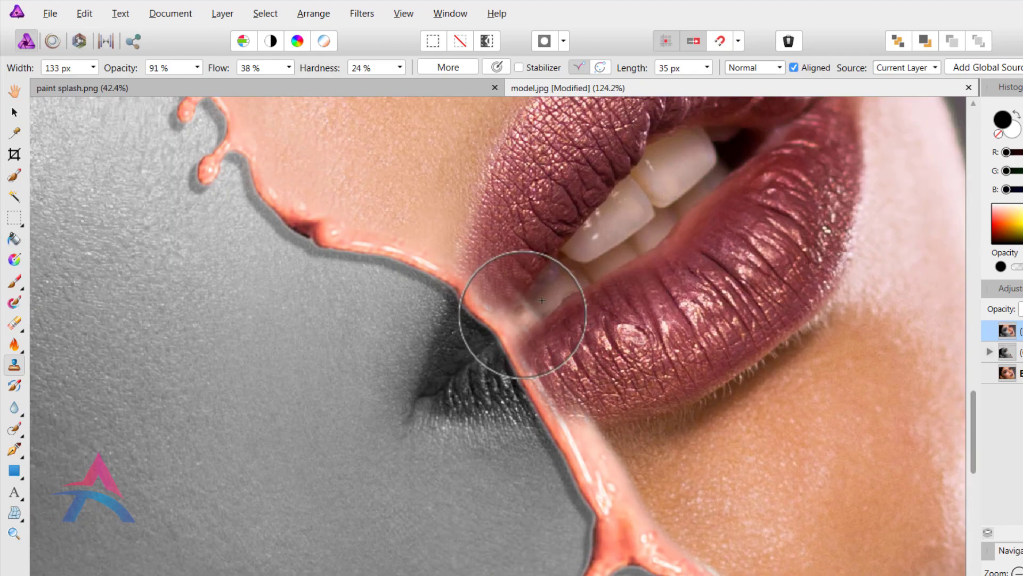
- Clone chin skin over the splash below the lips and its fork, reducing the brush to 81.7 px and 36.2 px for detail
mouse_move(542, 301)
left_mouse_down()
mouse_move(400, 240)
mouse_move(383, 221)
left_mouse_up()
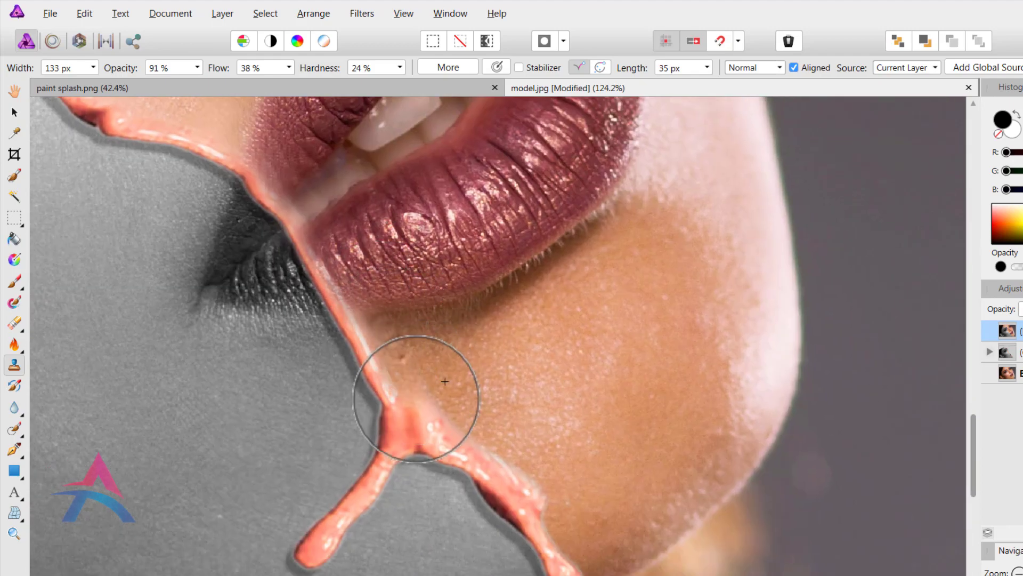
left_click_drag(531, 447, 467, 330)
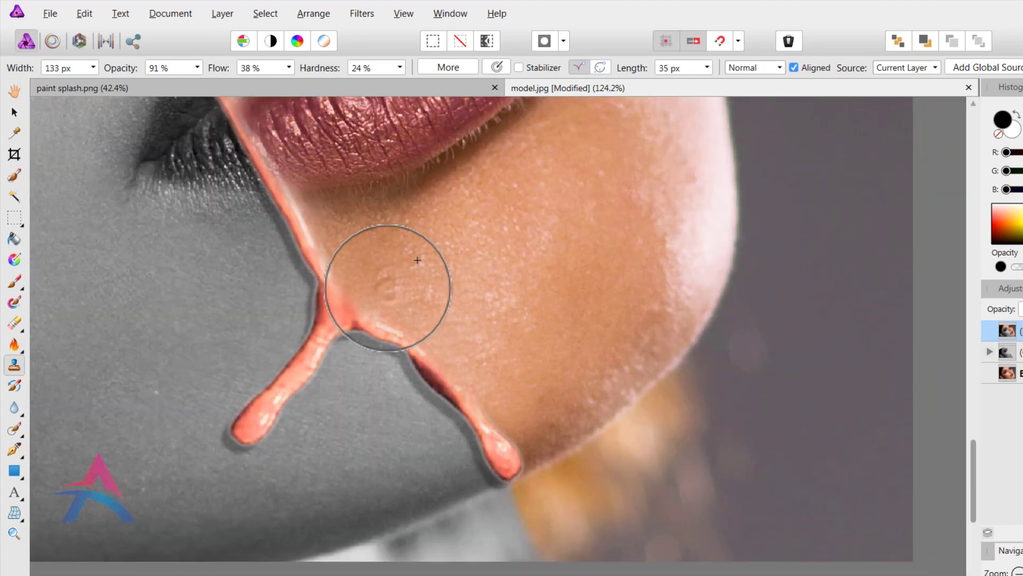
scroll(417, 260, "up", 4)
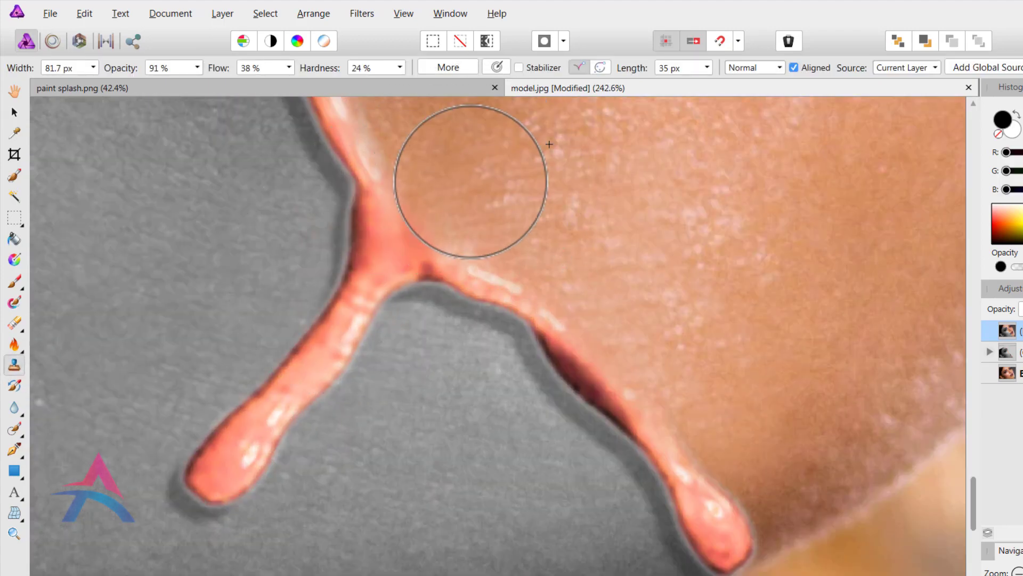
left_click_drag(408, 221, 354, 306)
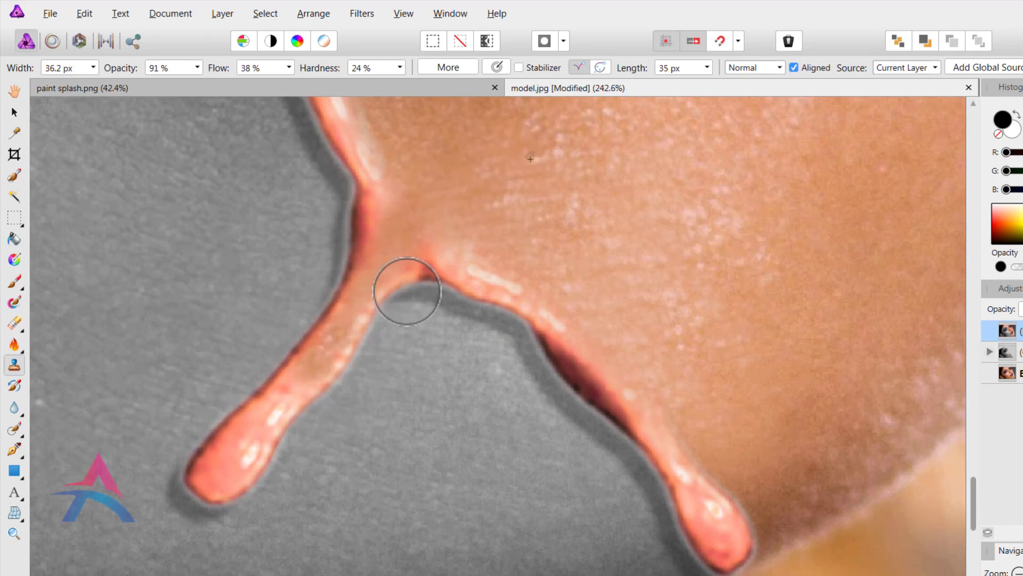
- Refine the forehead section of the splash by cloning nearby skin over its upper edge with a 72.9 px brush
scroll(511, 318, "down", 6)
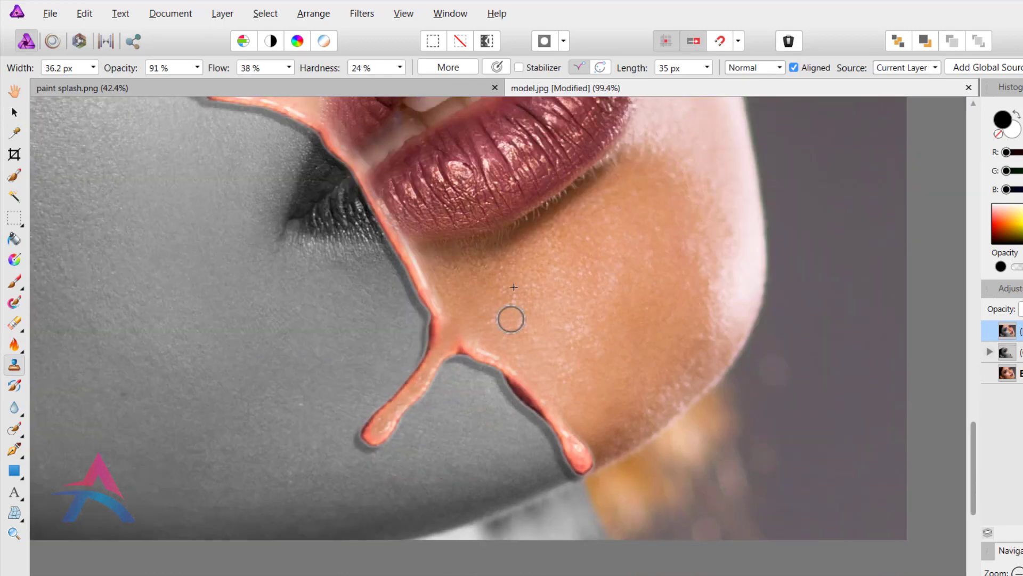
scroll(480, 413, "up", 4)
scroll(480, 413, "up", 6)
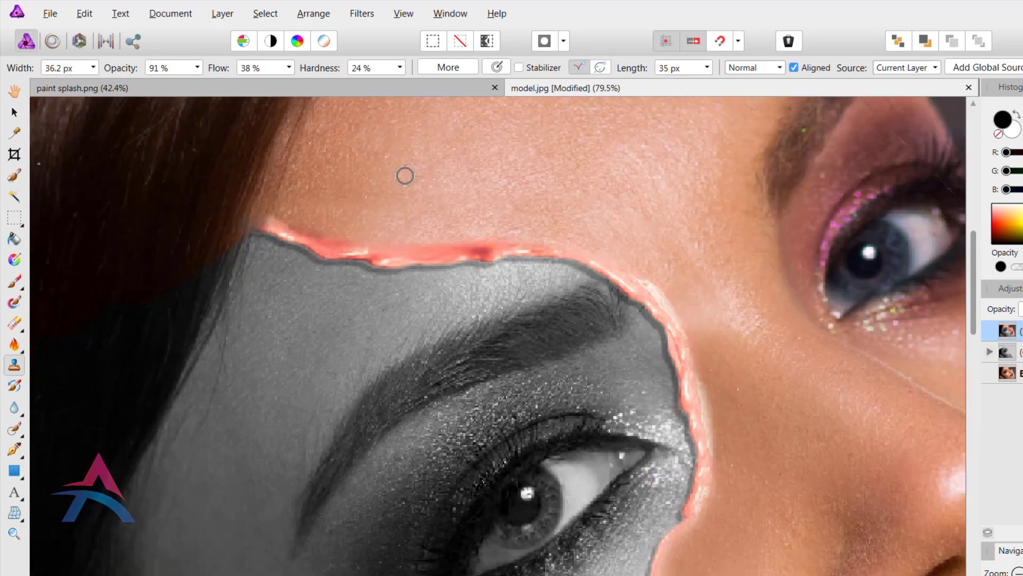
key("bracketright")
key("bracketright")
key("bracketright")
key("bracketright")
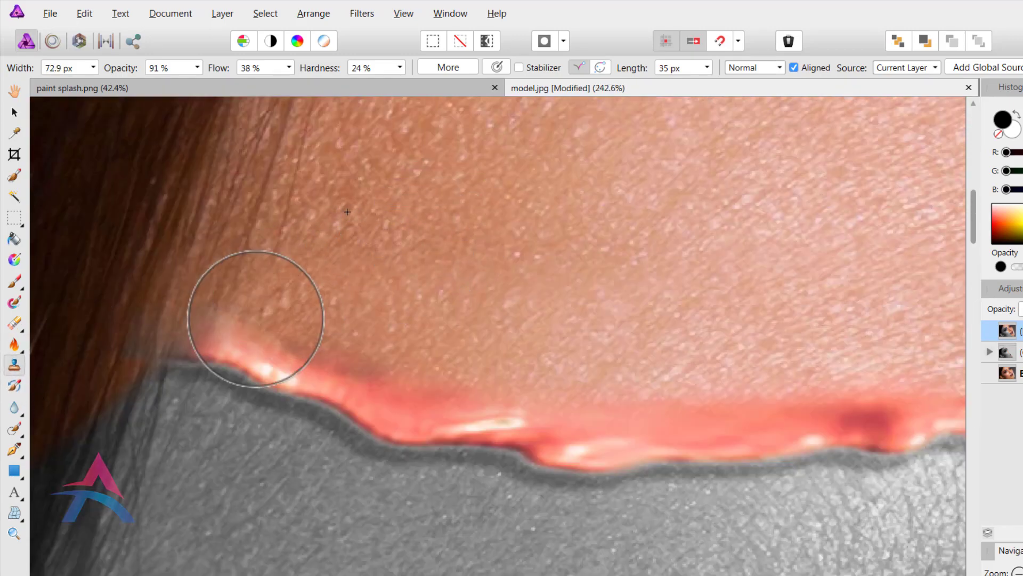
left_click(821, 287, "alt")
scroll(831, 373, "right", 5)
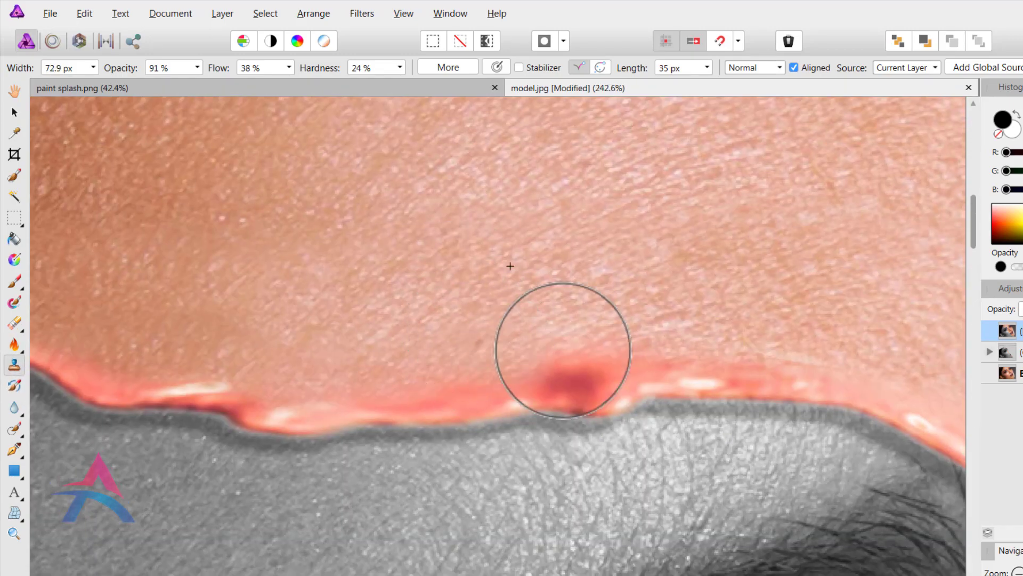
- Clone skin over the remaining splash edge along the brow and nose bridge, review the whole face and return to the Move tool
scroll(549, 366, "down", 6)
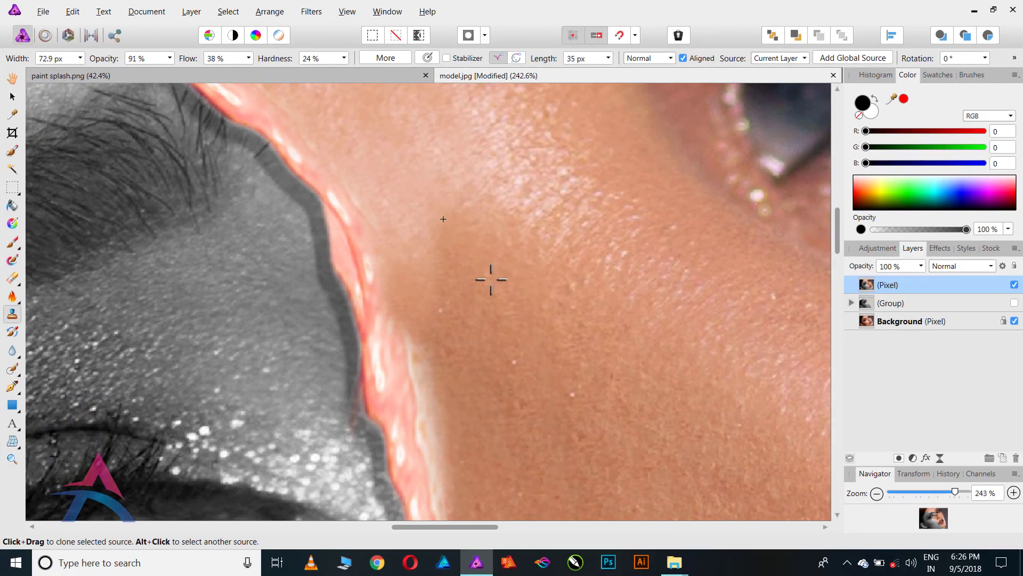
scroll(518, 252, "down", 5)
scroll(479, 206, "down", 5)
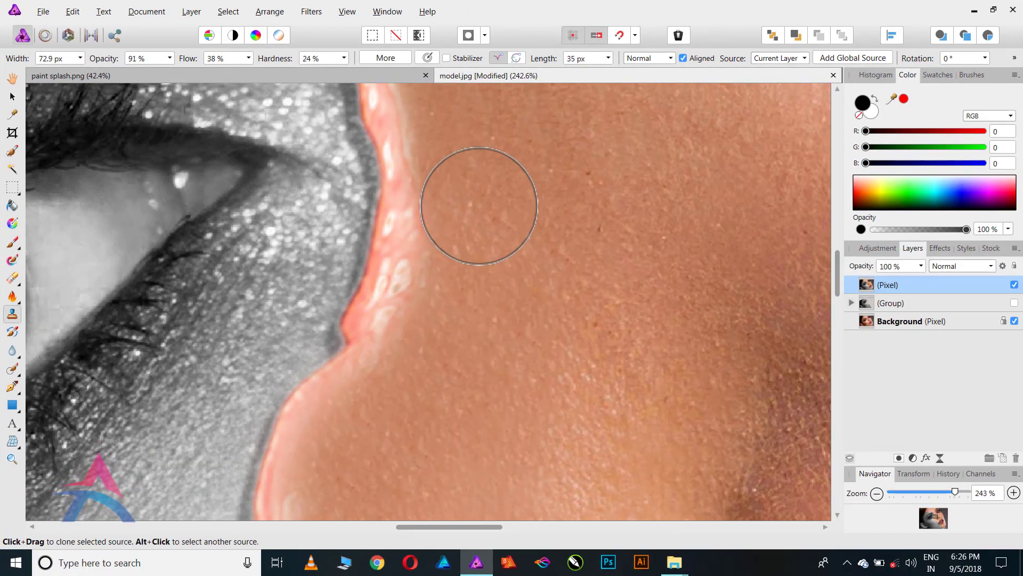
scroll(484, 258, "down", 10)
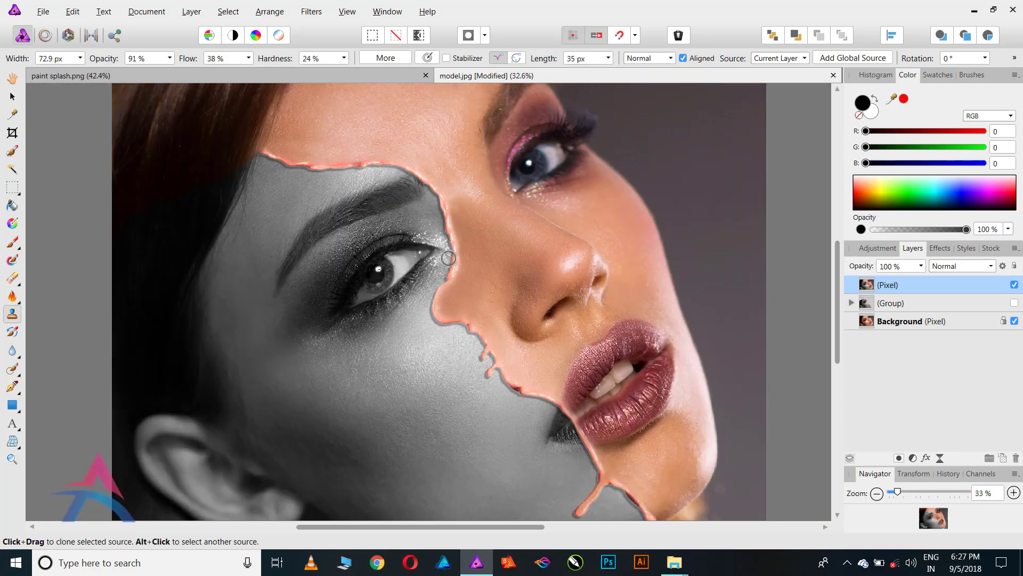
scroll(496, 310, "down", 1)
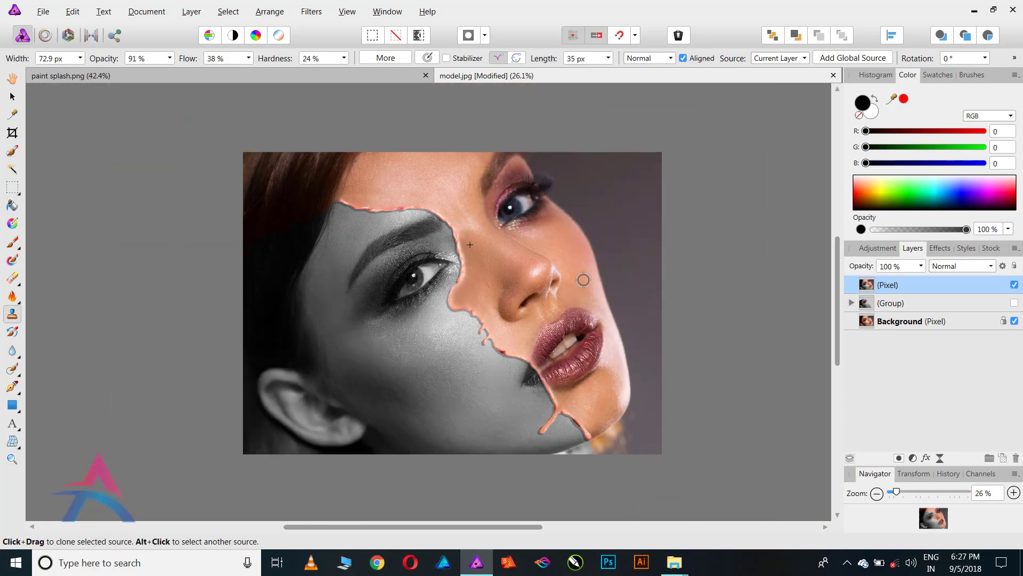
scroll(584, 279, "up", 2)
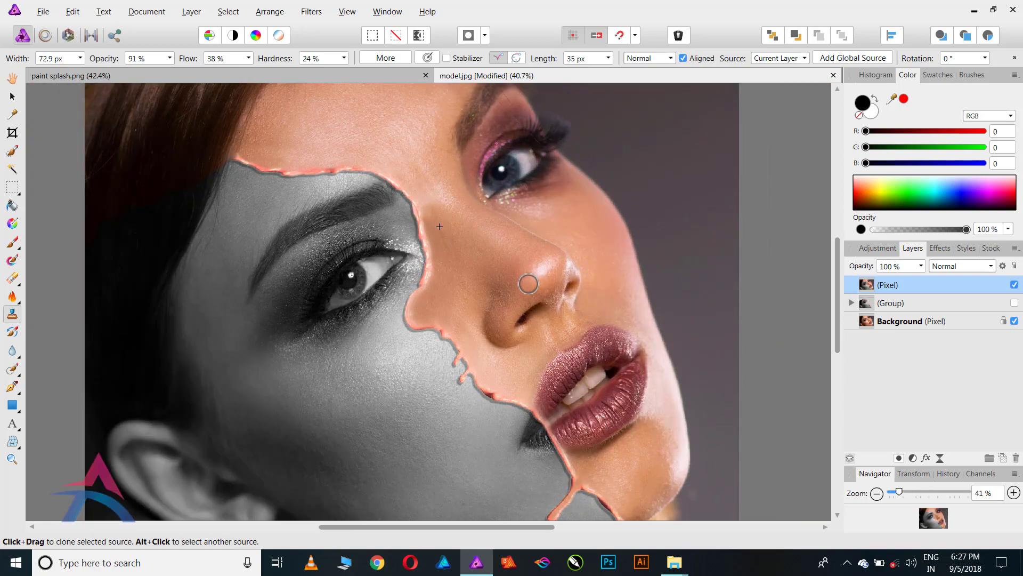
left_click(13, 96)
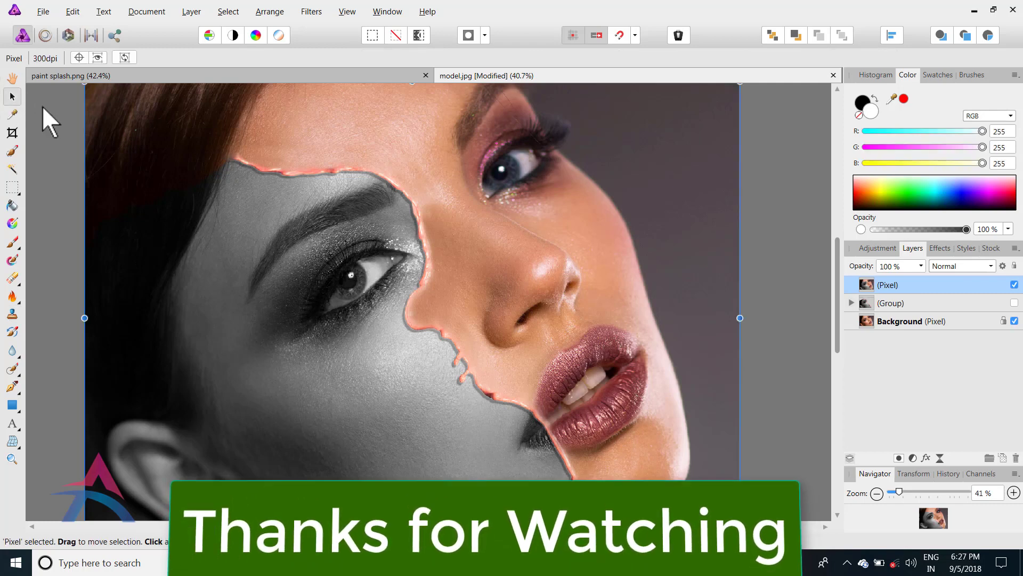